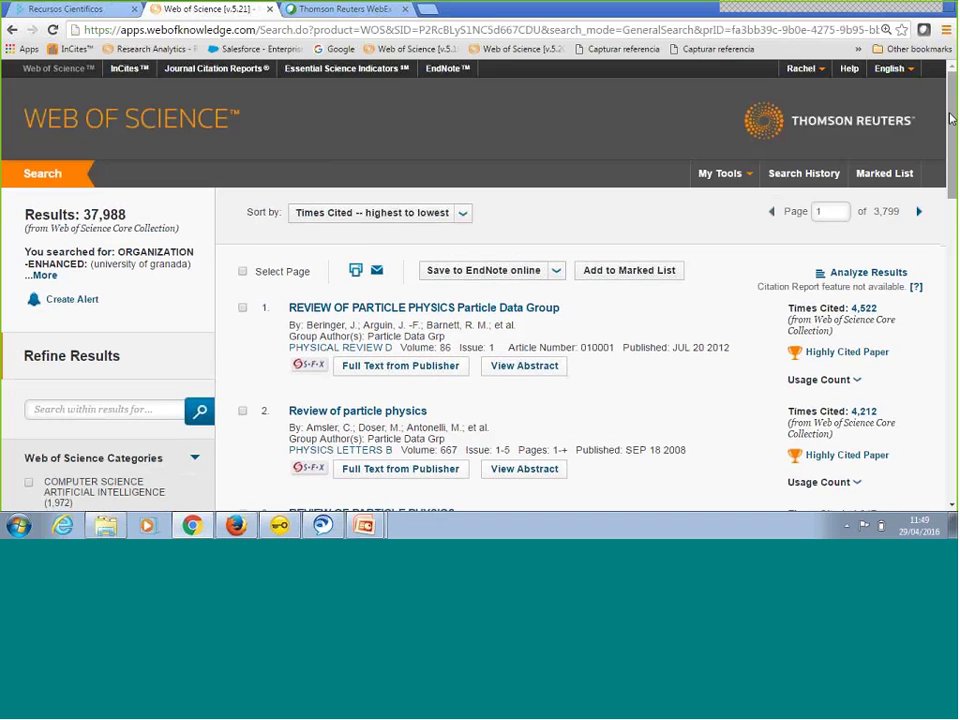
View the impact factor and category quartiles of the third result's journal, Journal of Physics G-Nuclear and Particle Physics, and close the journal details.
left_click_drag(951, 118, 954, 165)
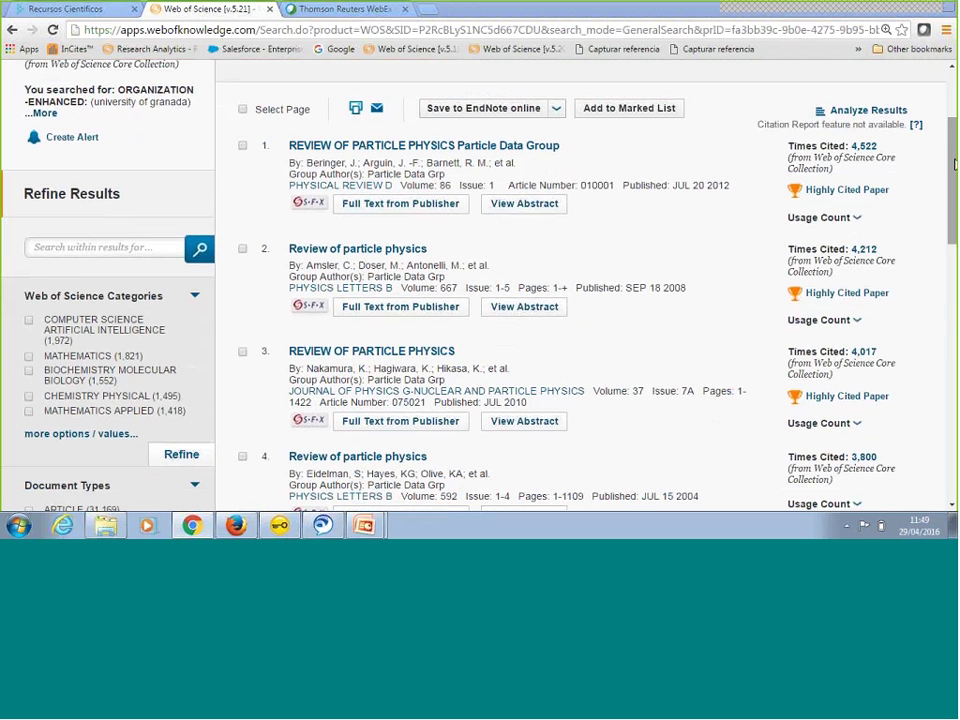
left_click(501, 395)
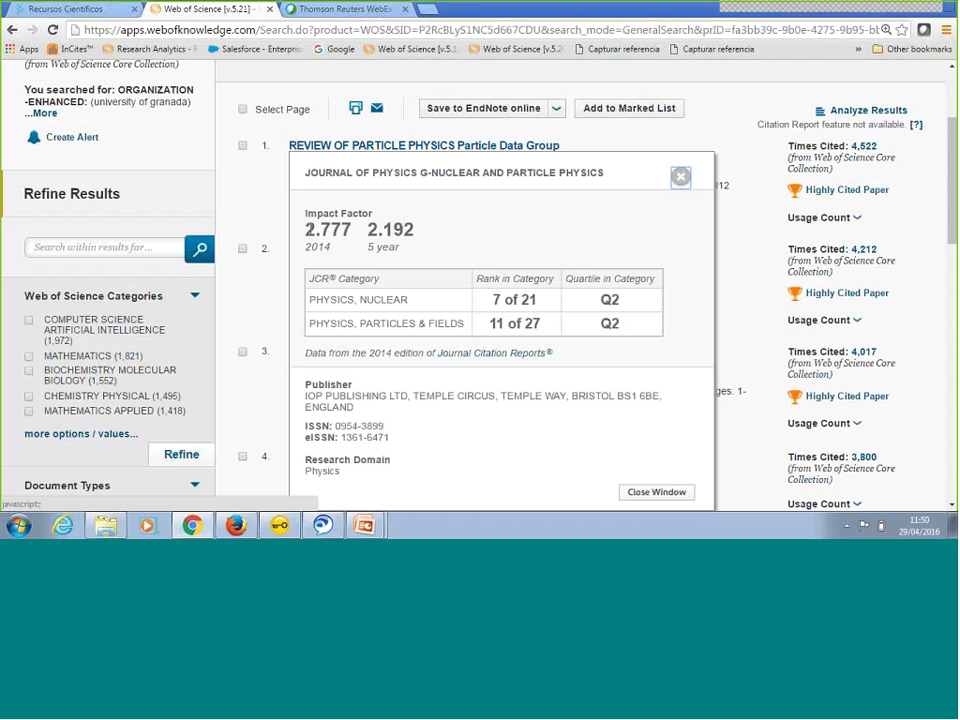
left_click_drag(305, 229, 544, 328)
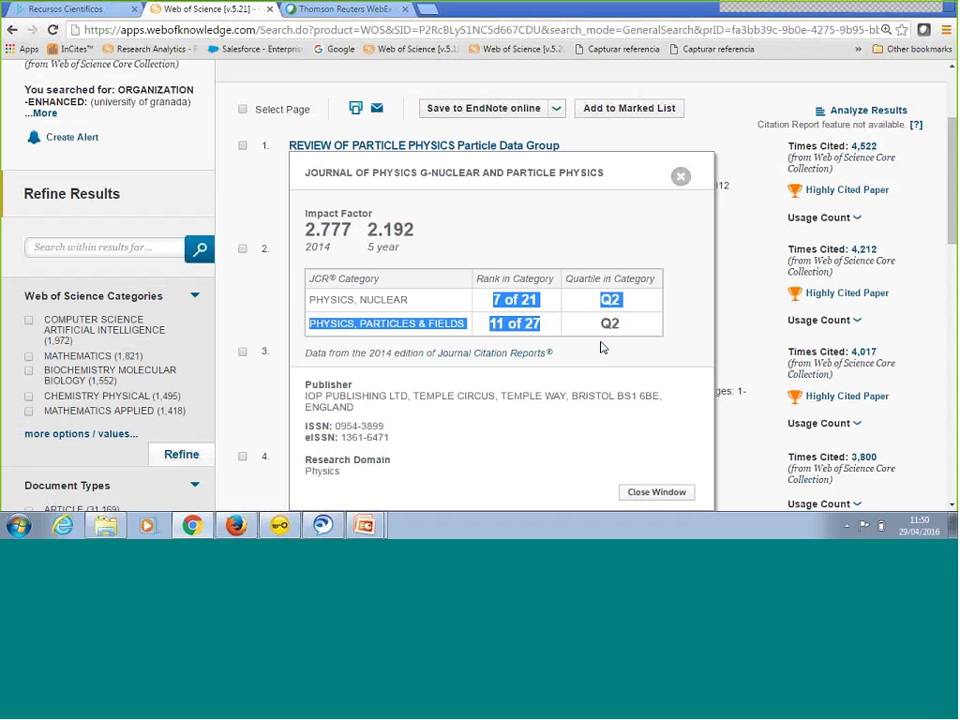
left_click(616, 302)
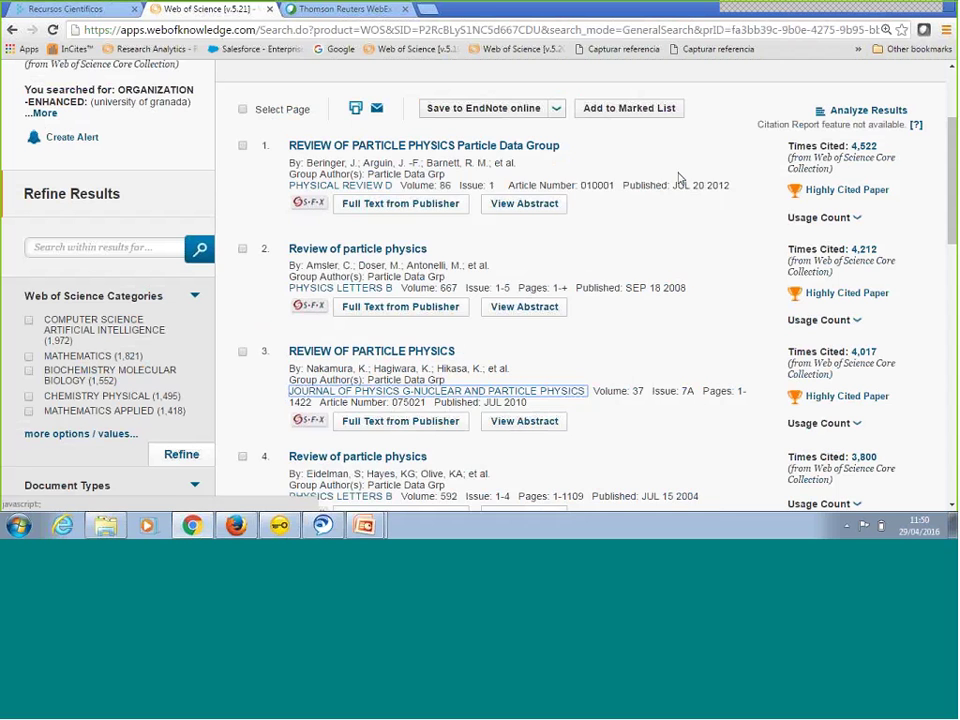
left_click(680, 177)
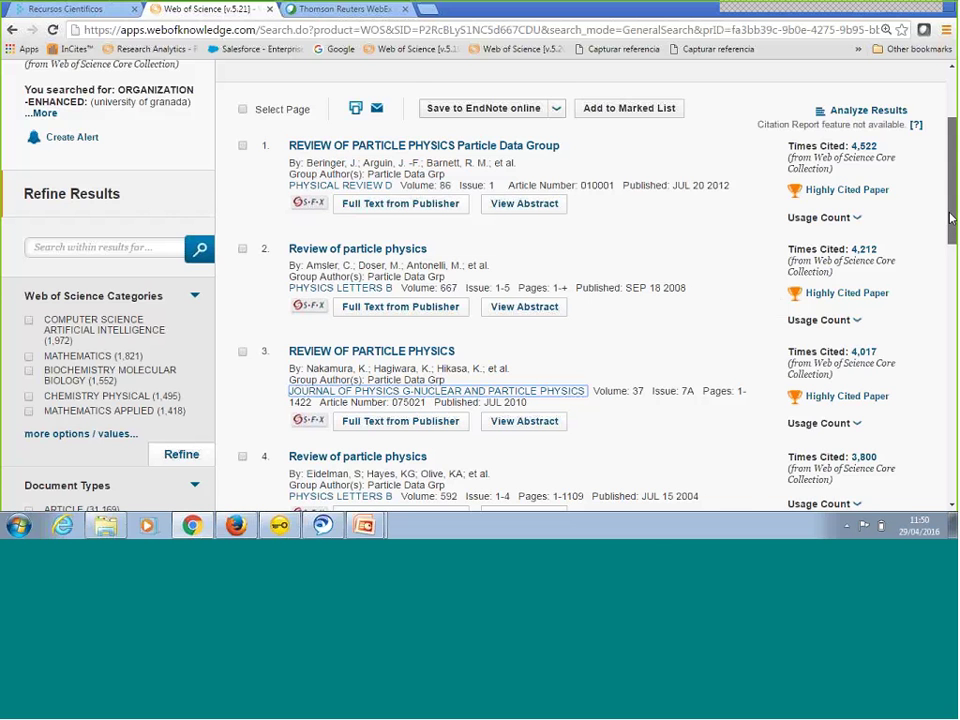
Refine the University of Granada results by ESI Top Papers to both Highly Cited Papers and Hot Papers.
scroll(840, 238, "down", 2)
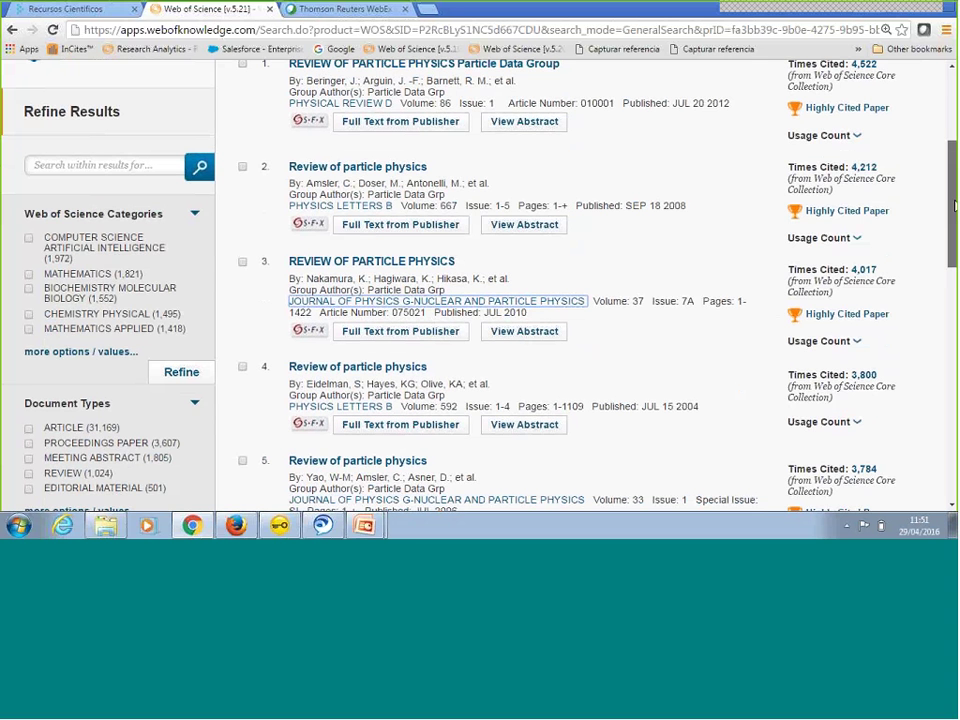
left_click_drag(955, 205, 955, 383)
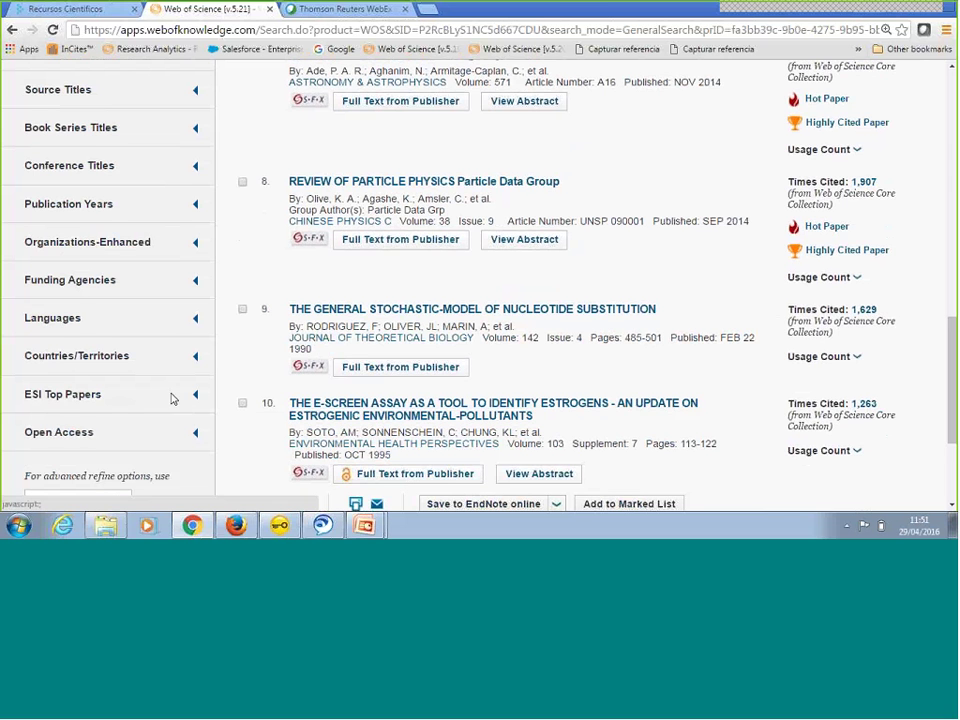
left_click(64, 396)
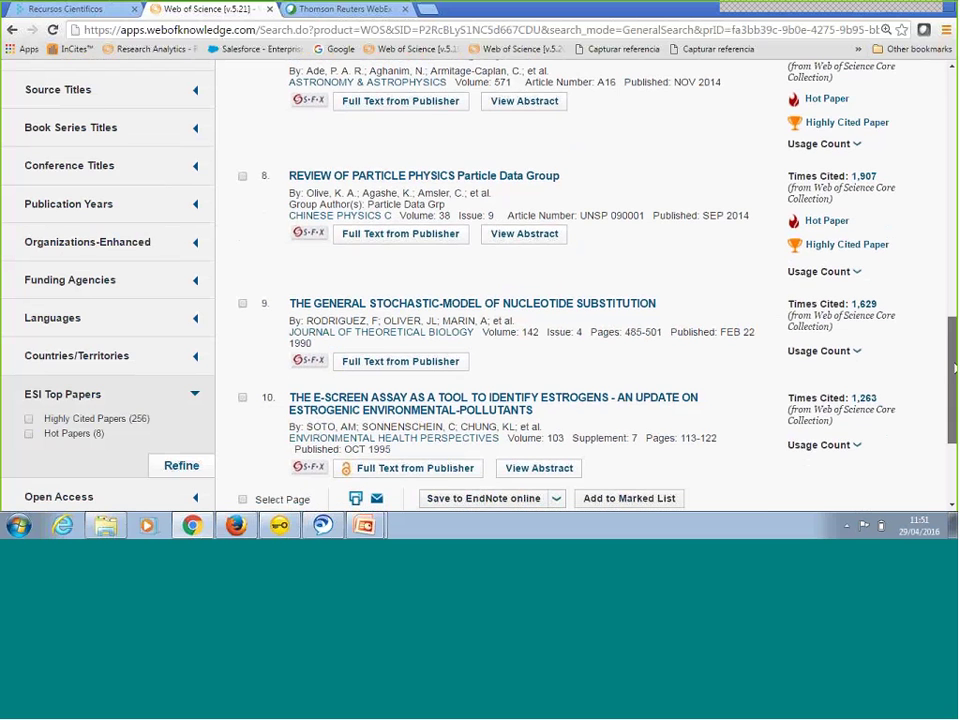
scroll(70, 225, "down", 2)
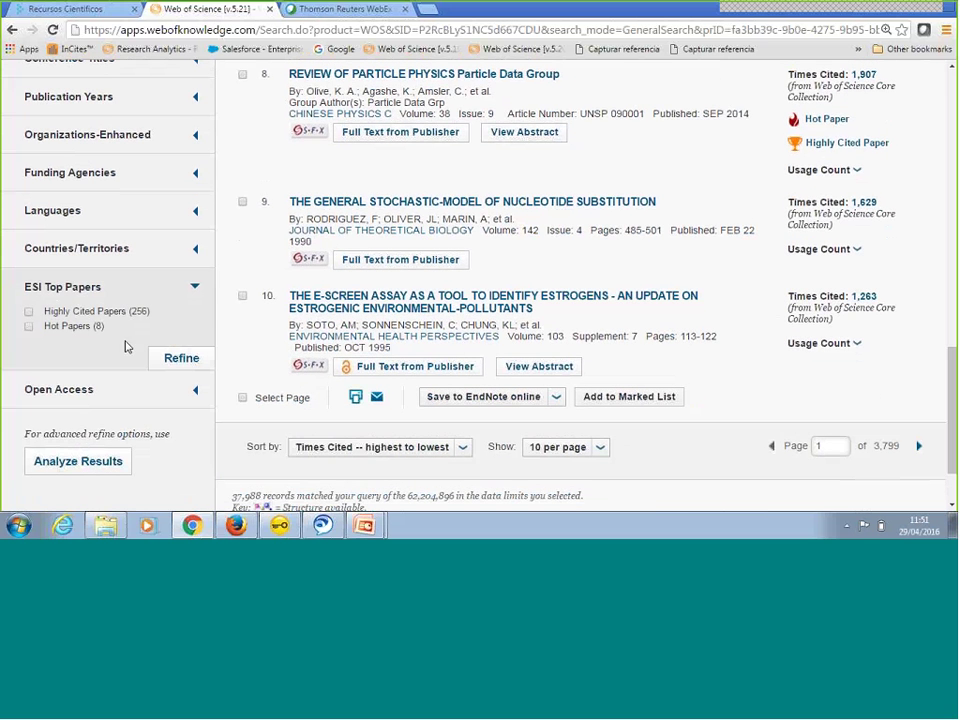
left_click(29, 313)
left_click(30, 327)
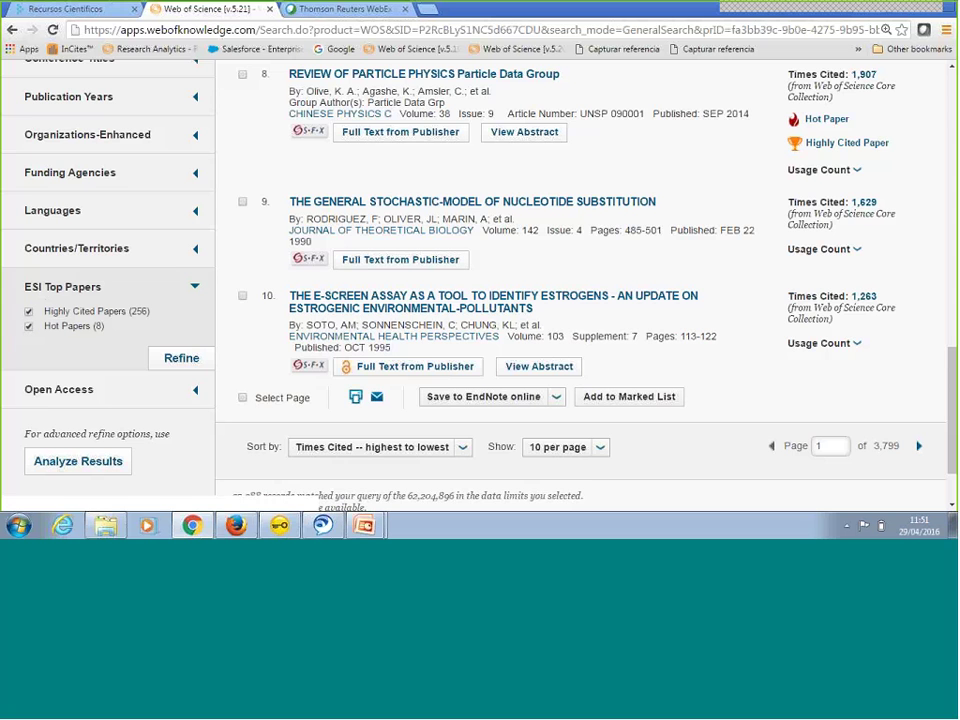
left_click(180, 359)
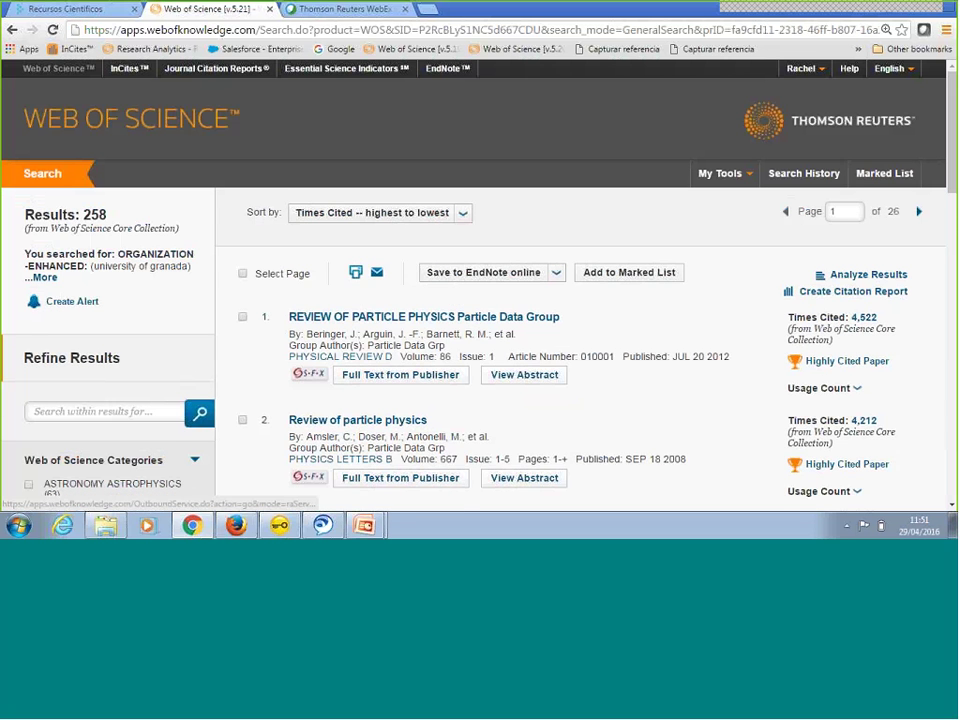
Read the Highly Cited Paper explanation for "Planck 2013 results. XVI. Cosmological parameters", highlighting its percentile, field and date, and close it.
left_click_drag(953, 100, 953, 250)
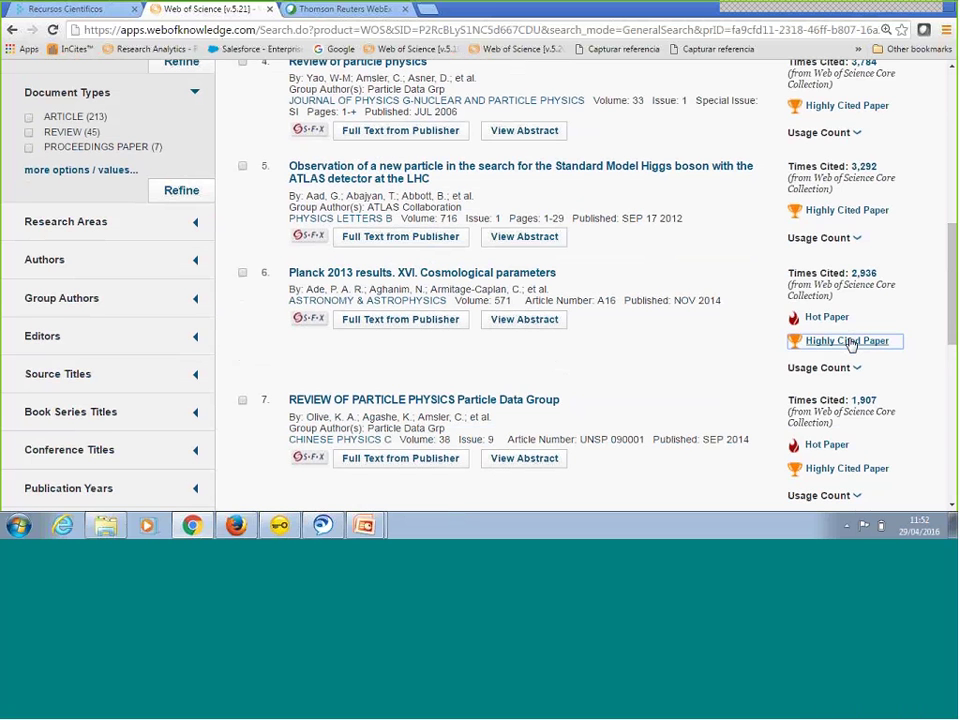
left_click(847, 341)
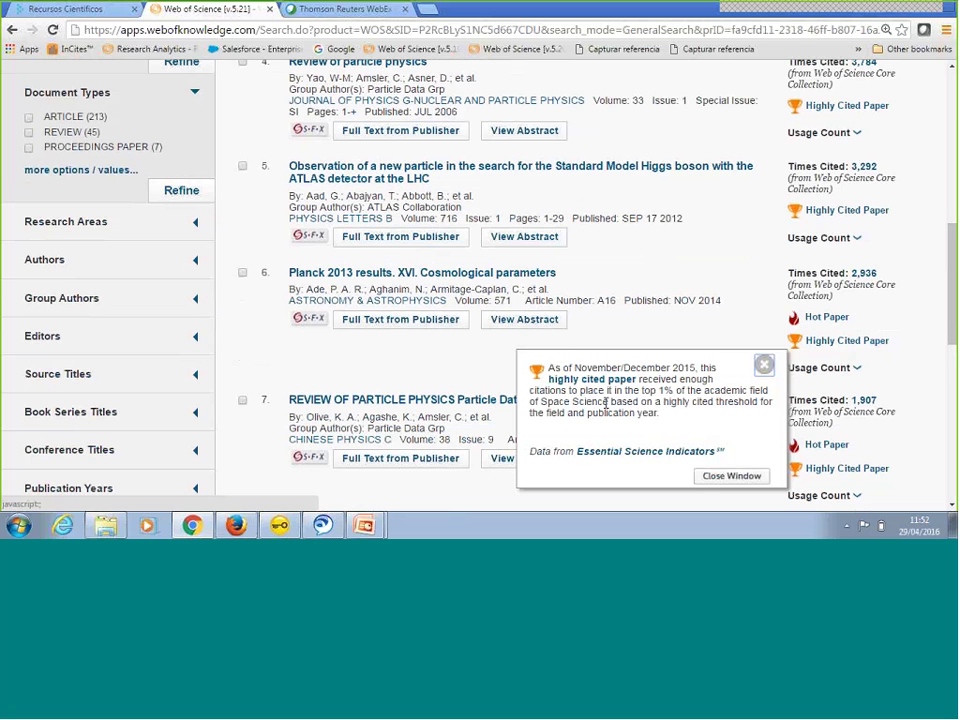
left_click_drag(642, 390, 688, 391)
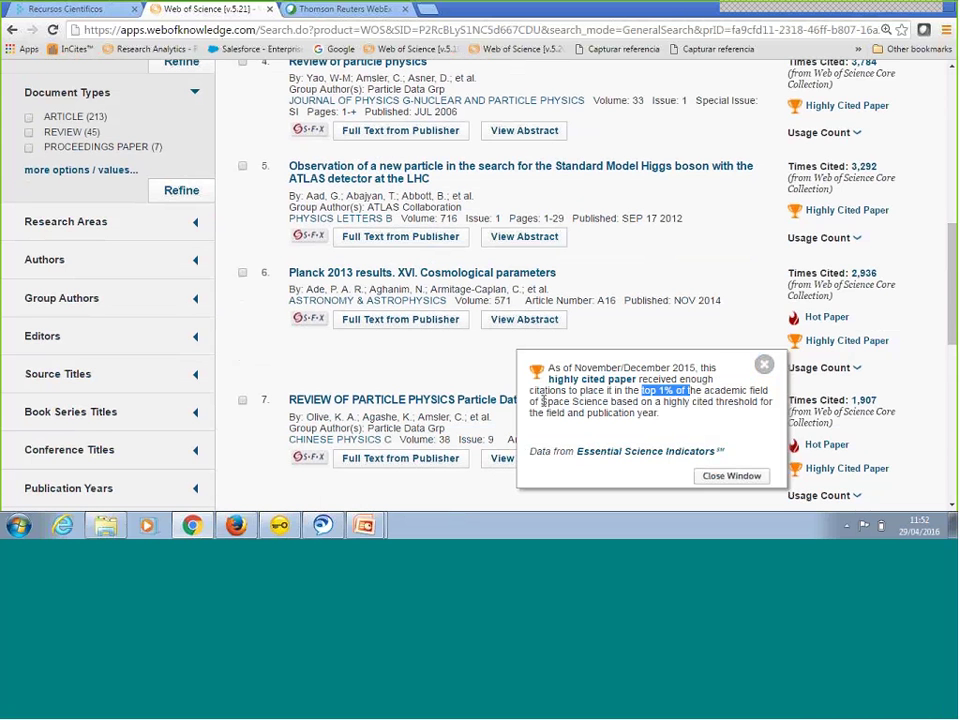
left_click_drag(542, 401, 608, 398)
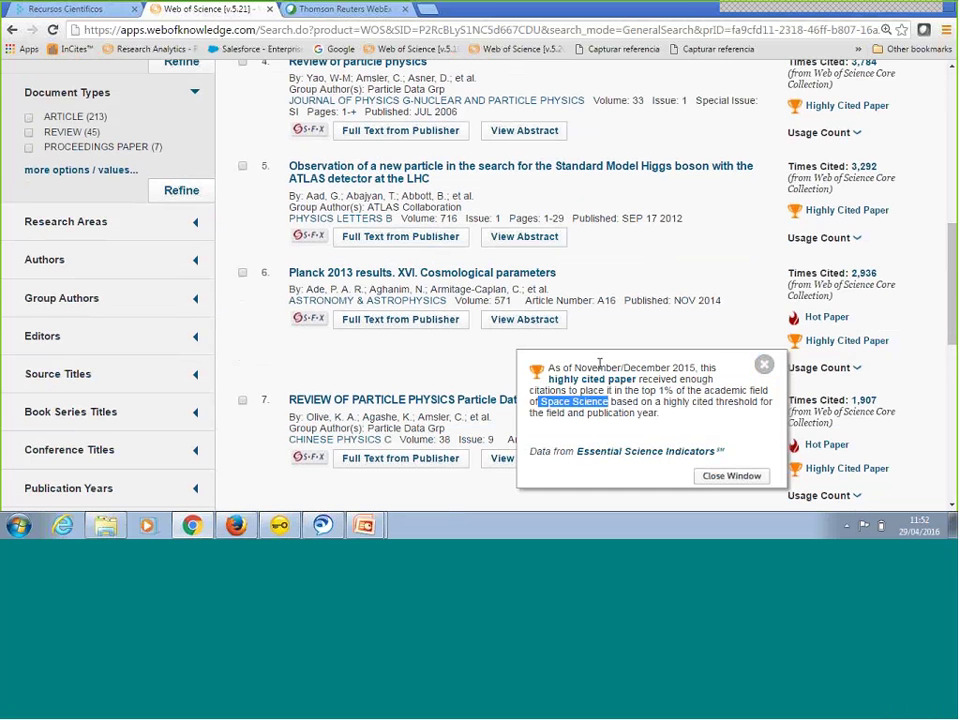
left_click_drag(574, 368, 685, 366)
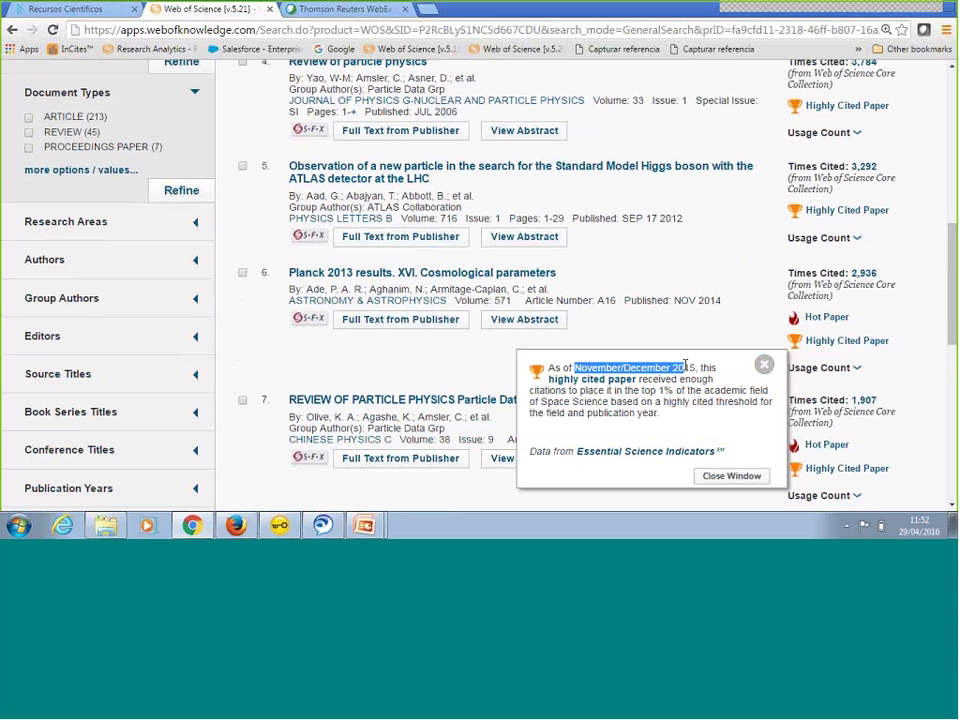
left_click(679, 399)
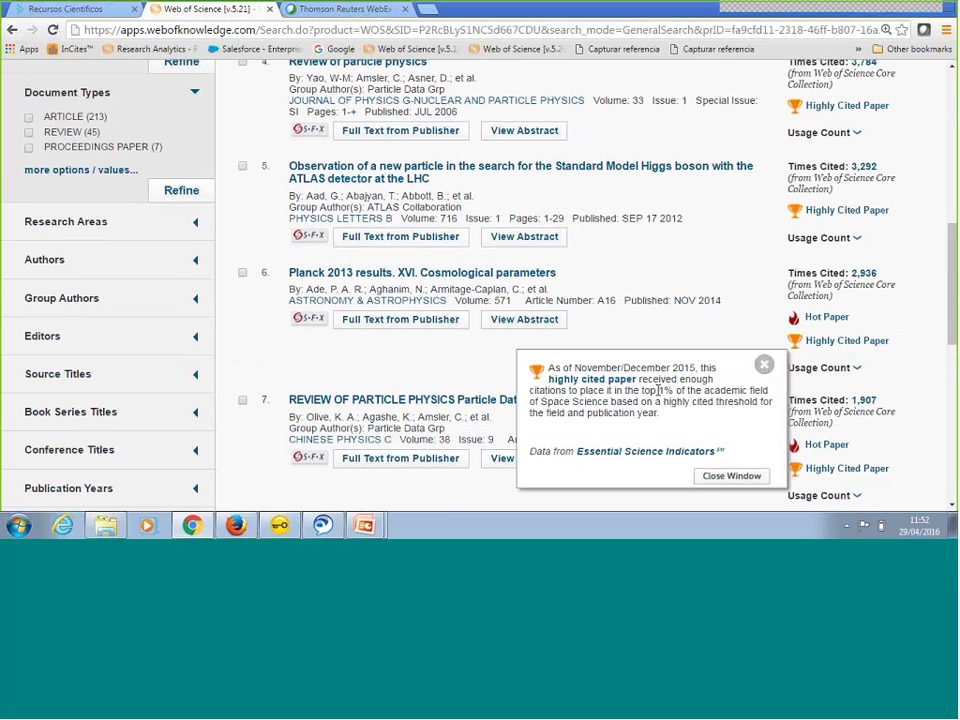
left_click_drag(657, 390, 699, 391)
left_click_drag(573, 368, 686, 370)
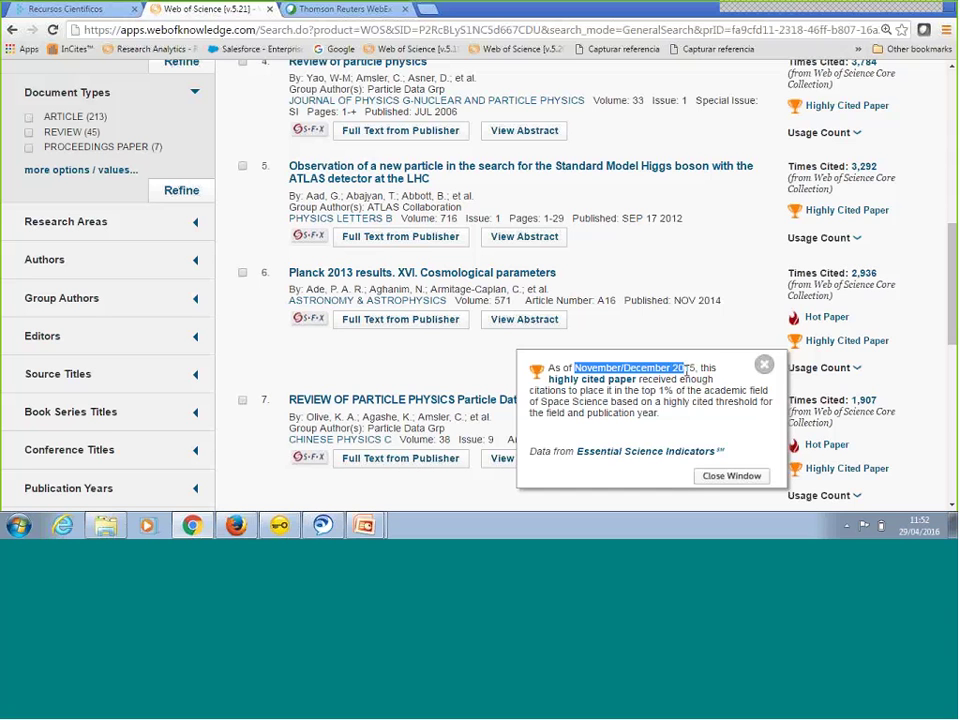
left_click_drag(686, 370, 764, 364)
left_click(764, 364)
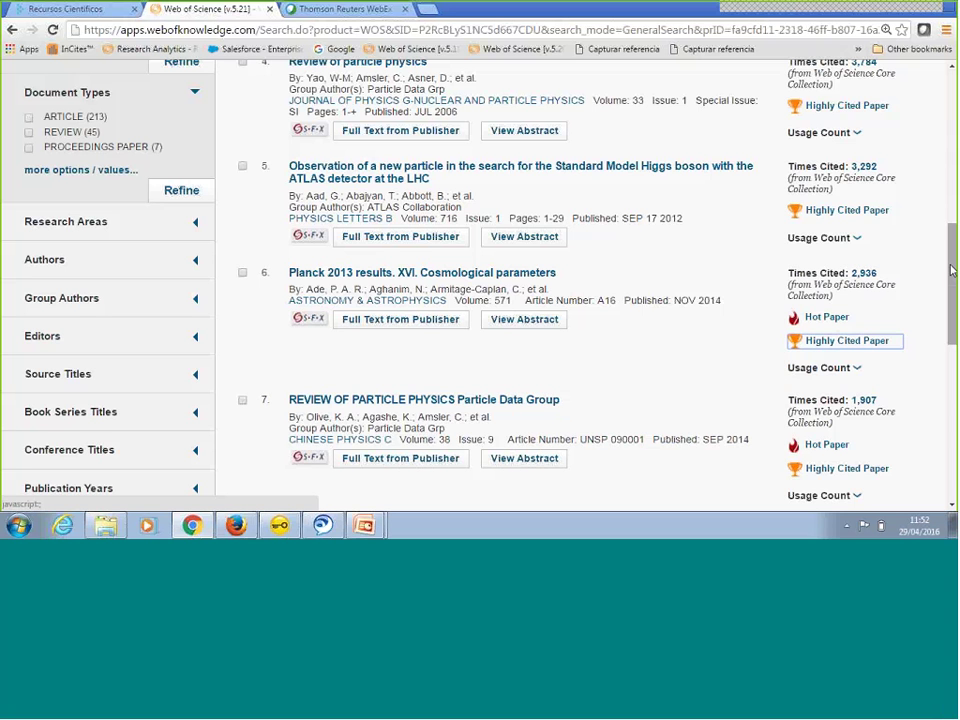
Read the Hot Paper explanation for "Planck 2013 results. XVI. Cosmological parameters", highlighting its period, percentile and field, and close it.
scroll(900, 272, "down", 1)
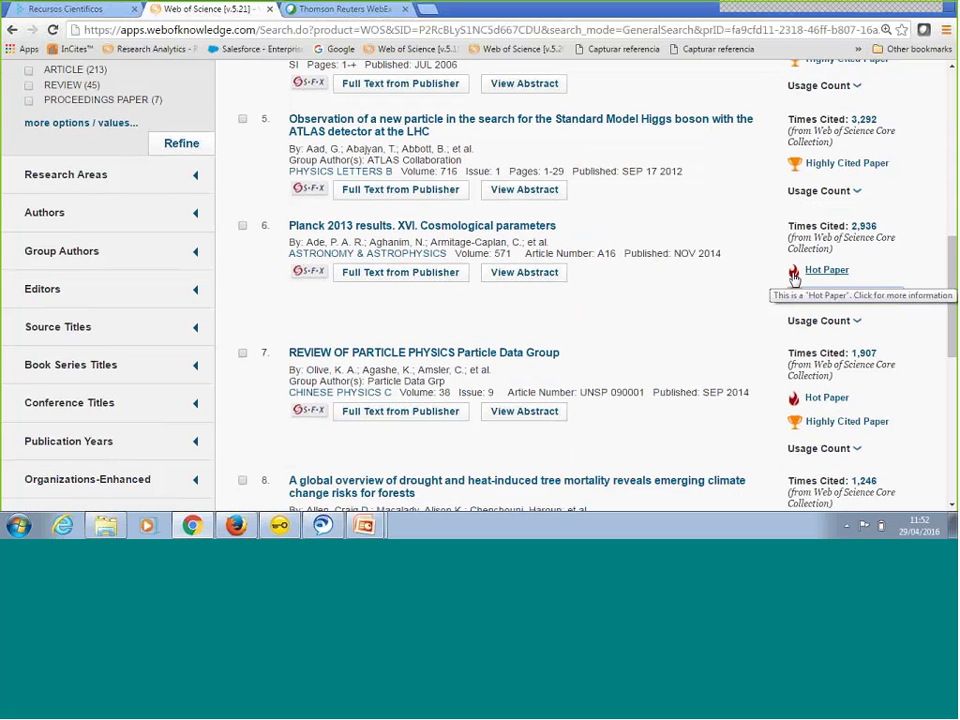
left_click(826, 270)
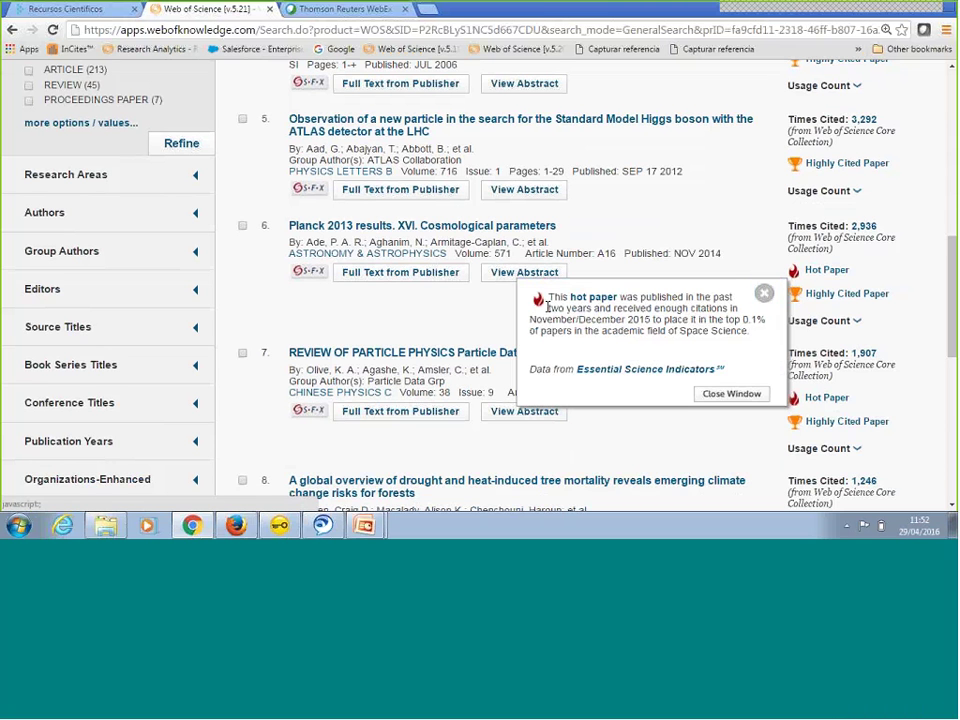
left_click_drag(547, 307, 612, 309)
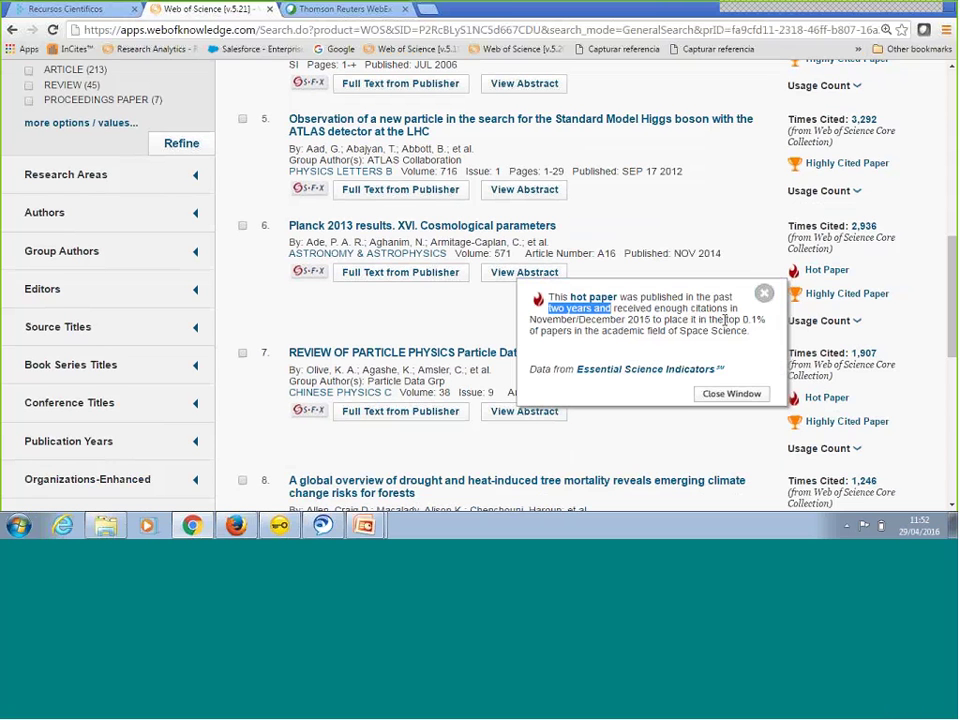
left_click_drag(726, 320, 766, 319)
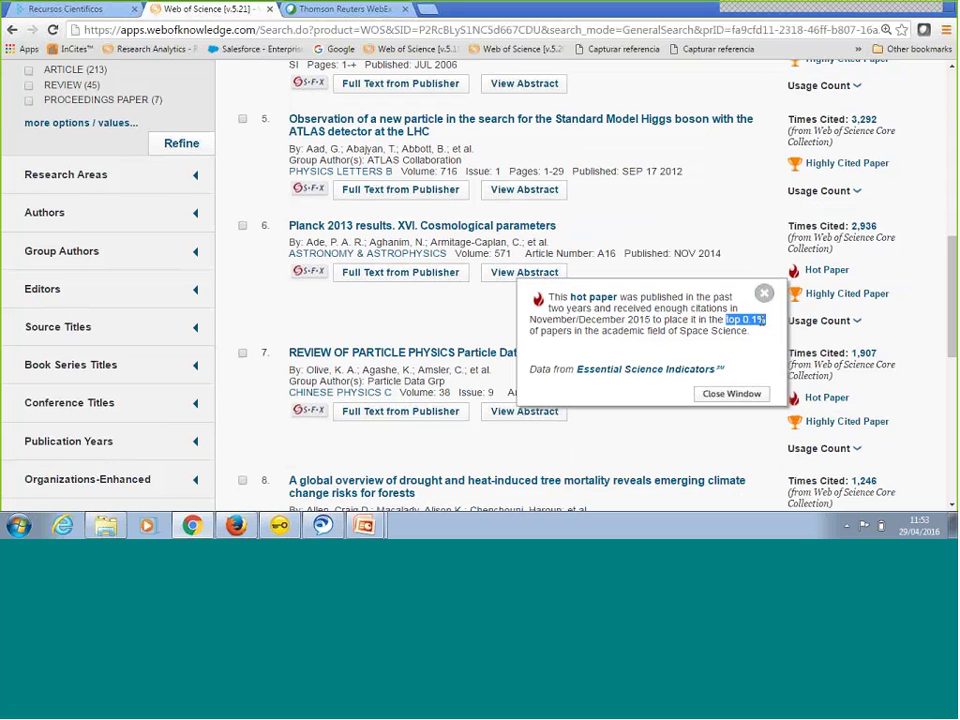
left_click_drag(682, 331, 758, 333)
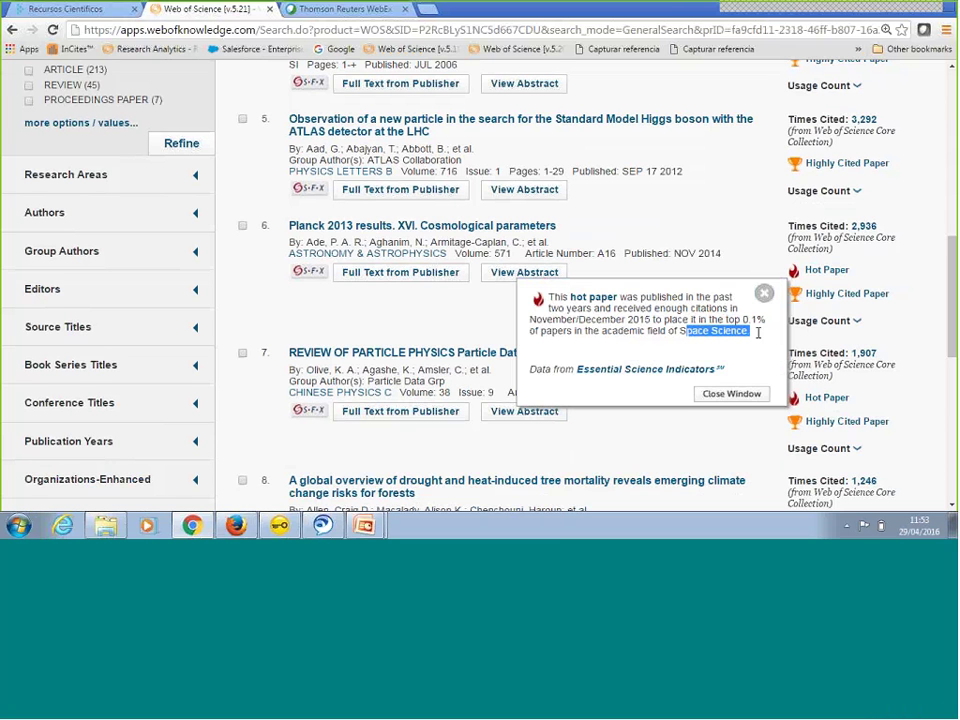
left_click(765, 294)
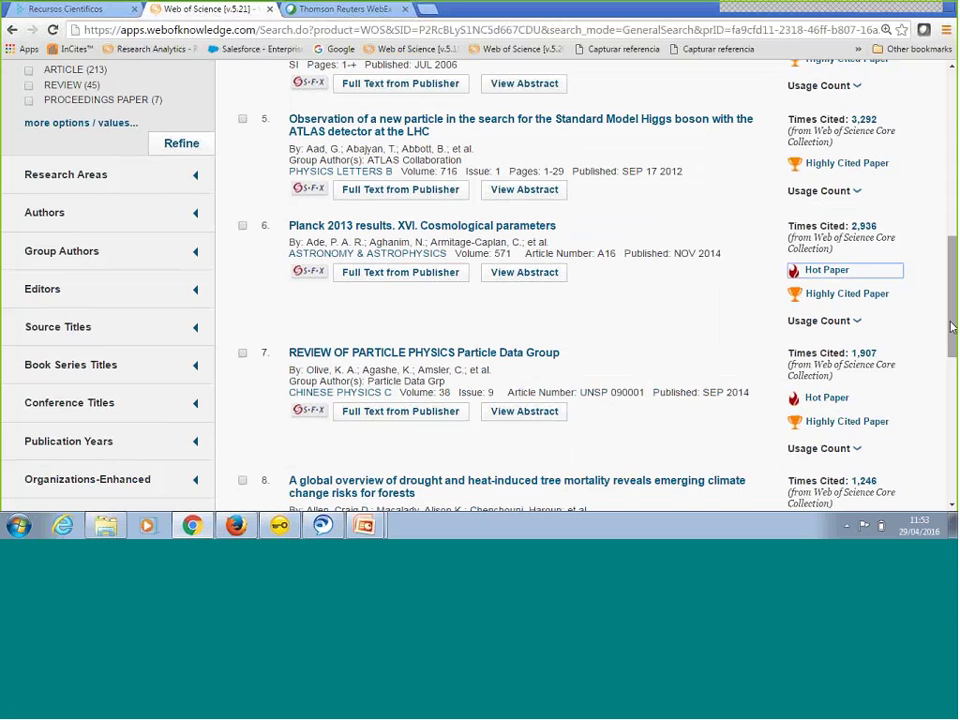
Open the full record of "A global overview of drought and heat-induced tree mortality" and check its journal's impact factor information.
left_click_drag(948, 322, 952, 383)
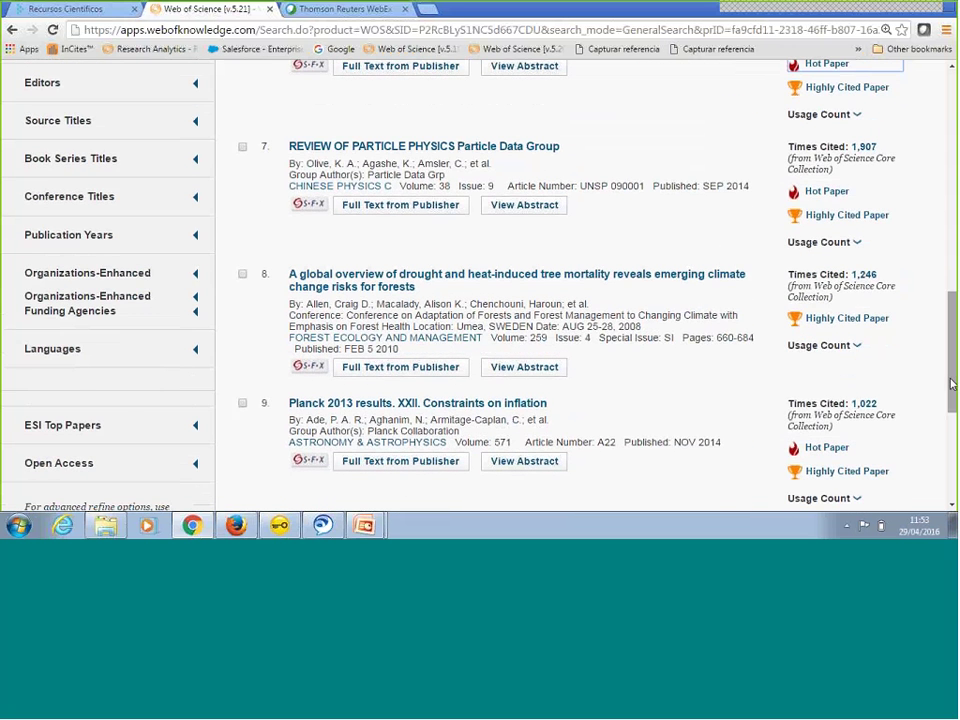
left_click(480, 278)
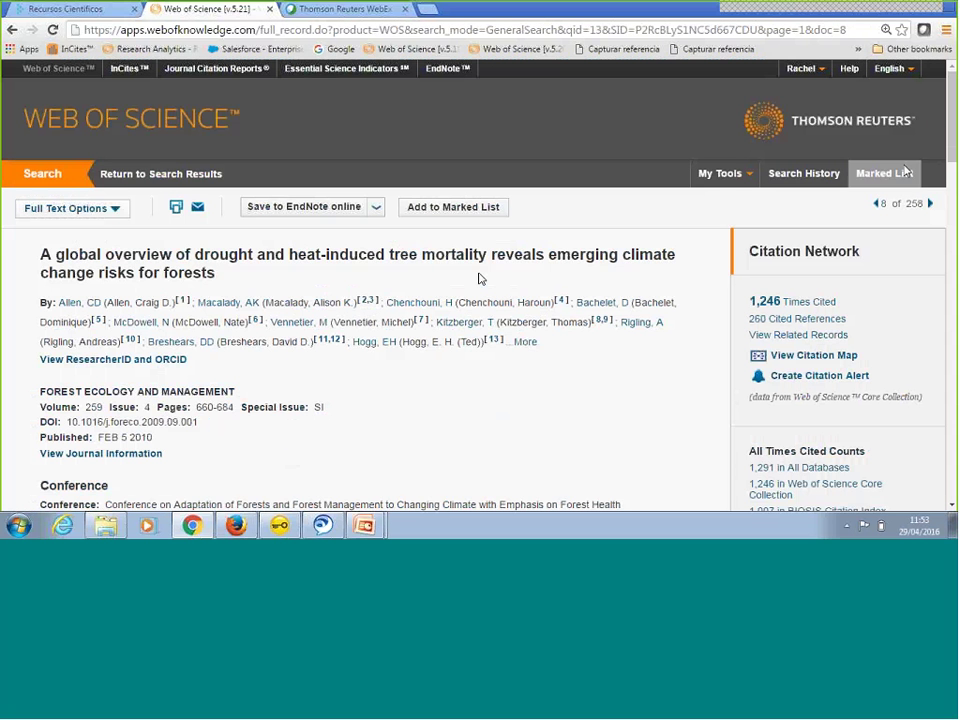
left_click_drag(951, 120, 951, 142)
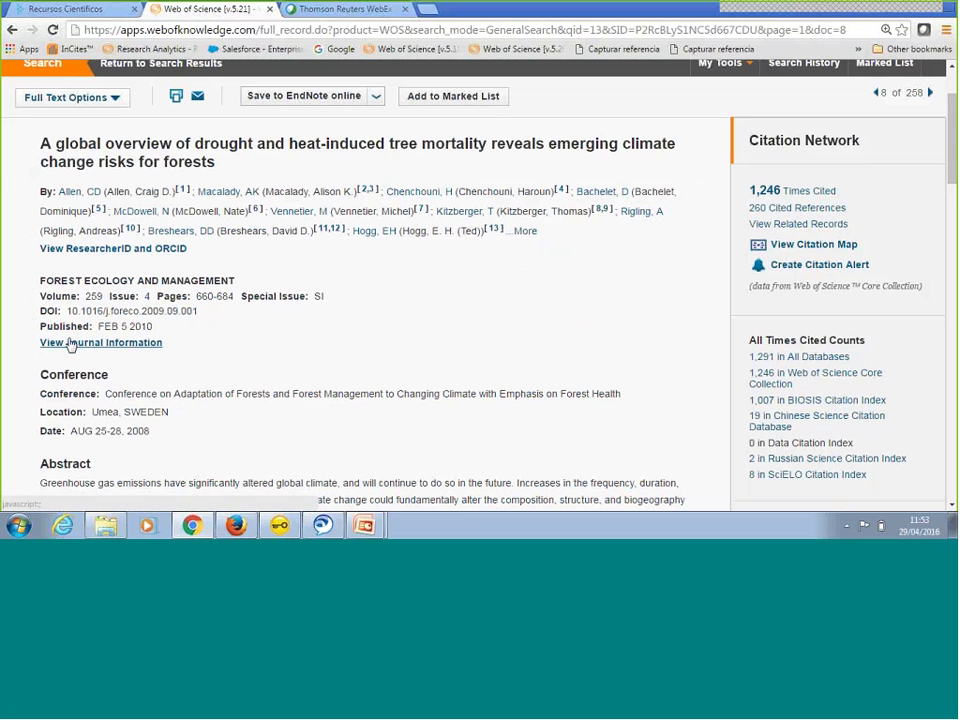
left_click(108, 345)
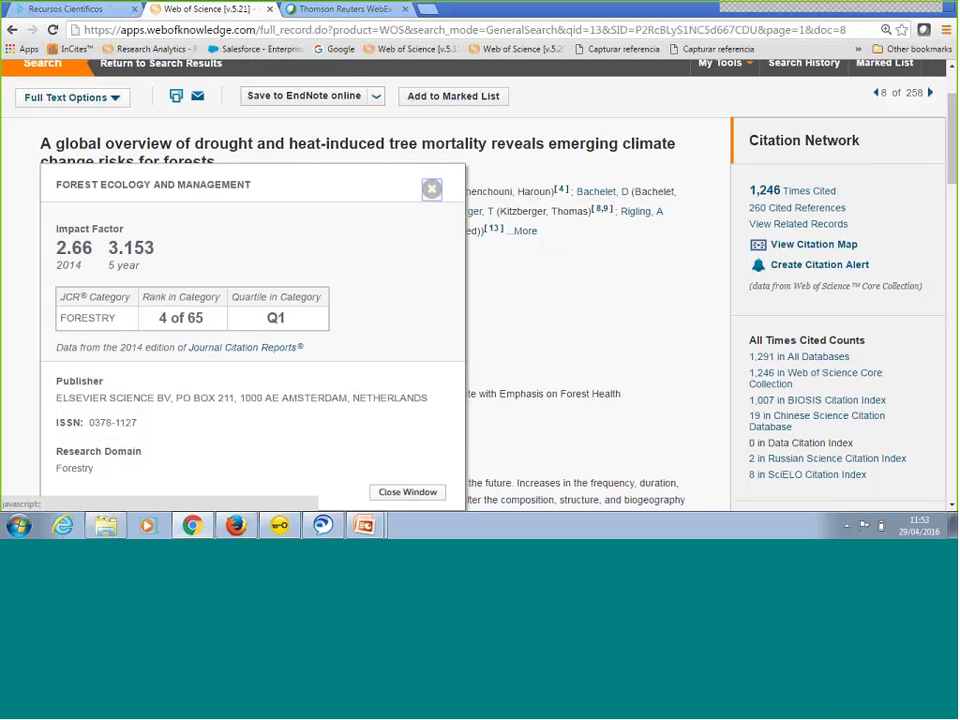
left_click(431, 189)
Examine the full record's Highly Cited Paper mark and its Journal Information section, highlighting the Journal Citation Reports link for the impact factor.
scroll(953, 125, "down", 3)
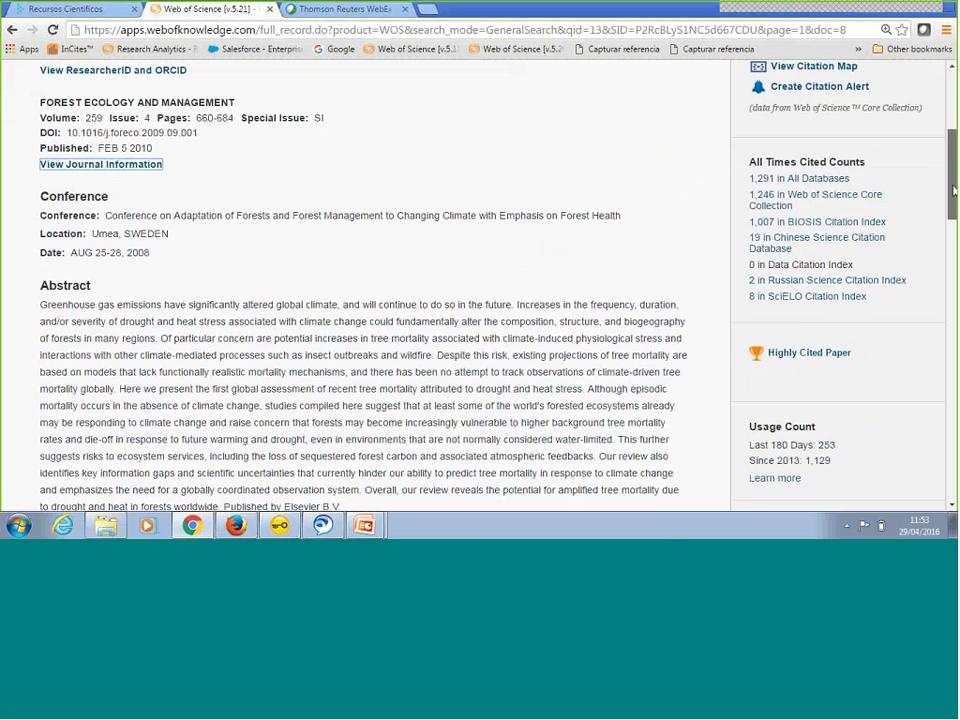
left_click_drag(851, 220, 744, 214)
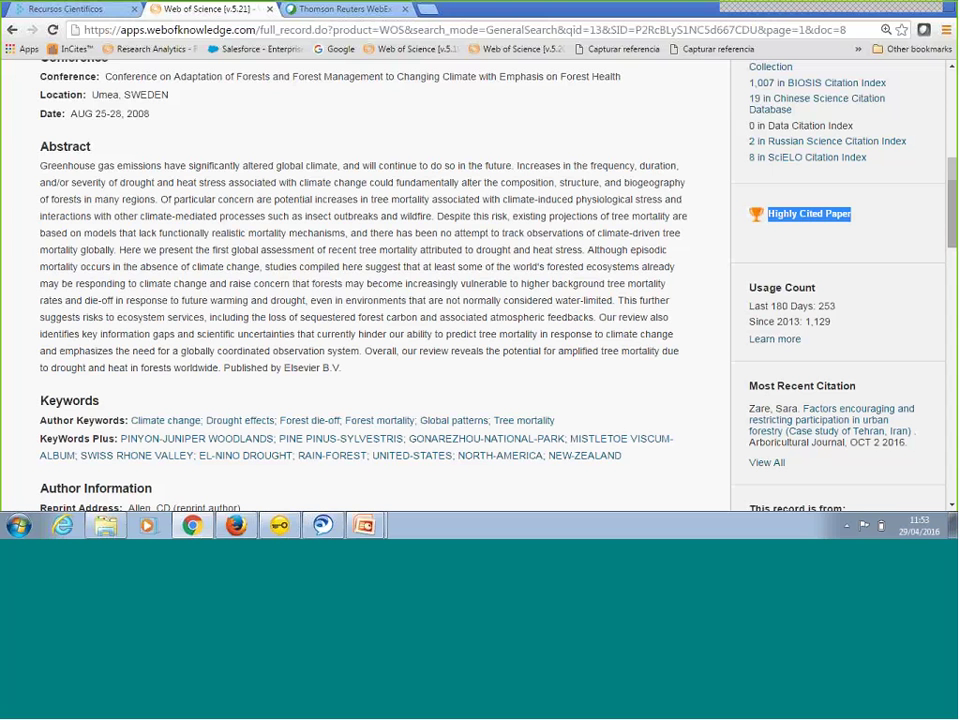
scroll(714, 180, "down", 3)
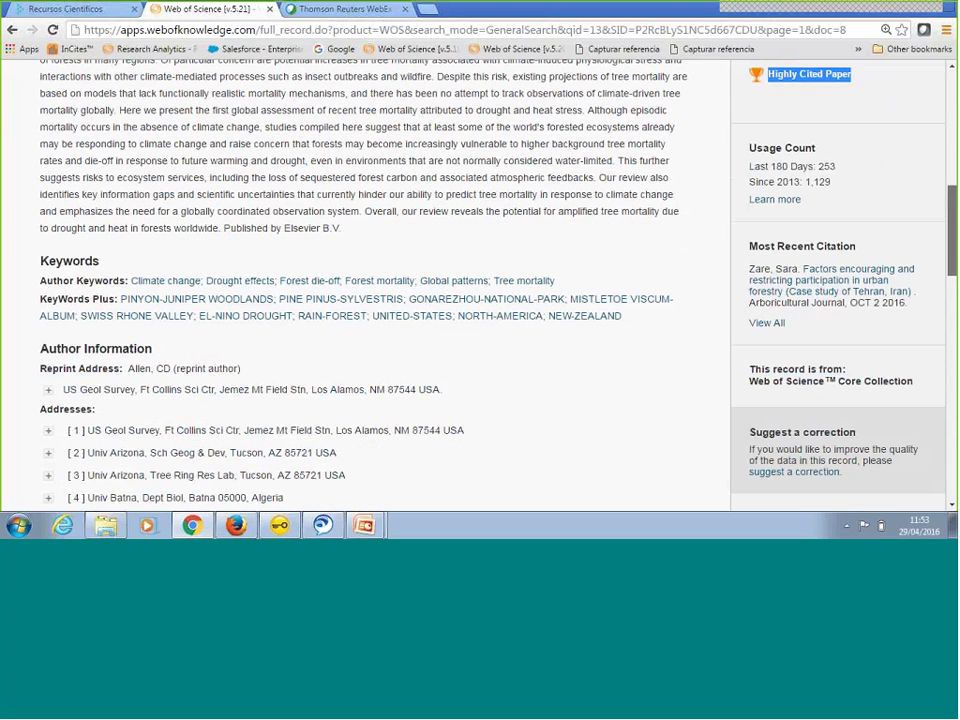
scroll(365, 285, "down", 10)
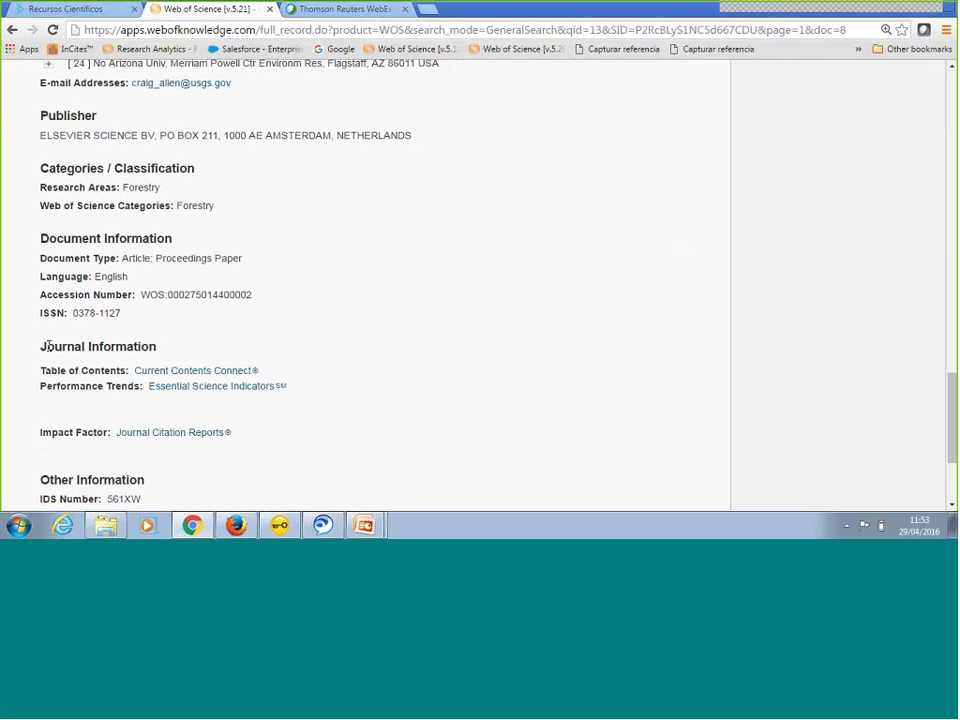
left_click_drag(47, 346, 159, 354)
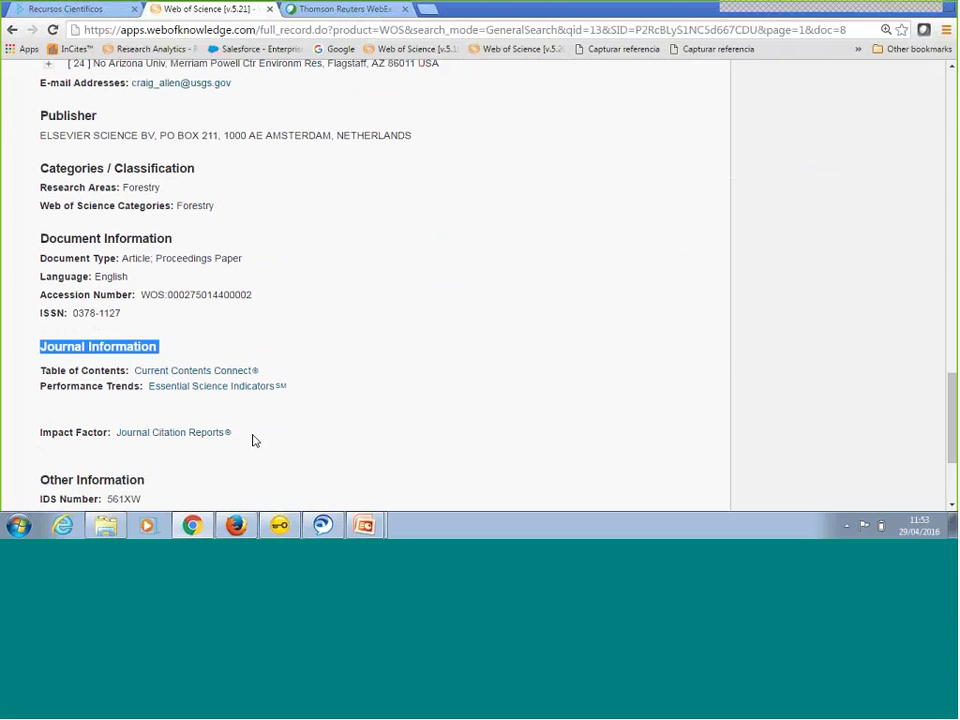
left_click_drag(253, 440, 110, 432)
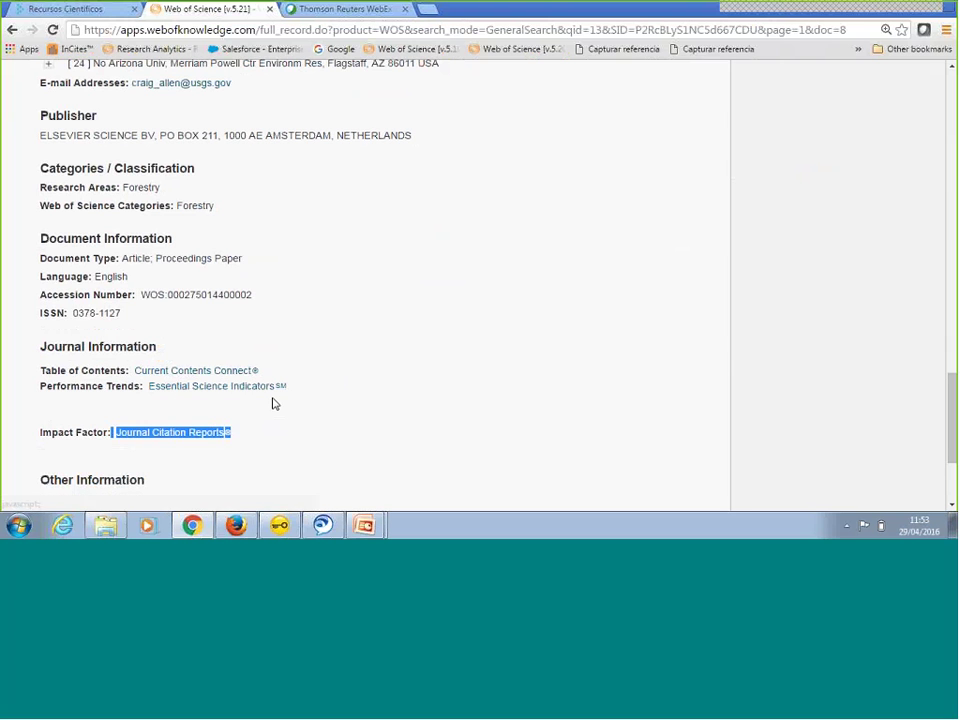
Open the Journal Citation Reports profile of Forest Ecology and Management from the record's impact factor link and view its Key Indicators.
left_click(253, 442)
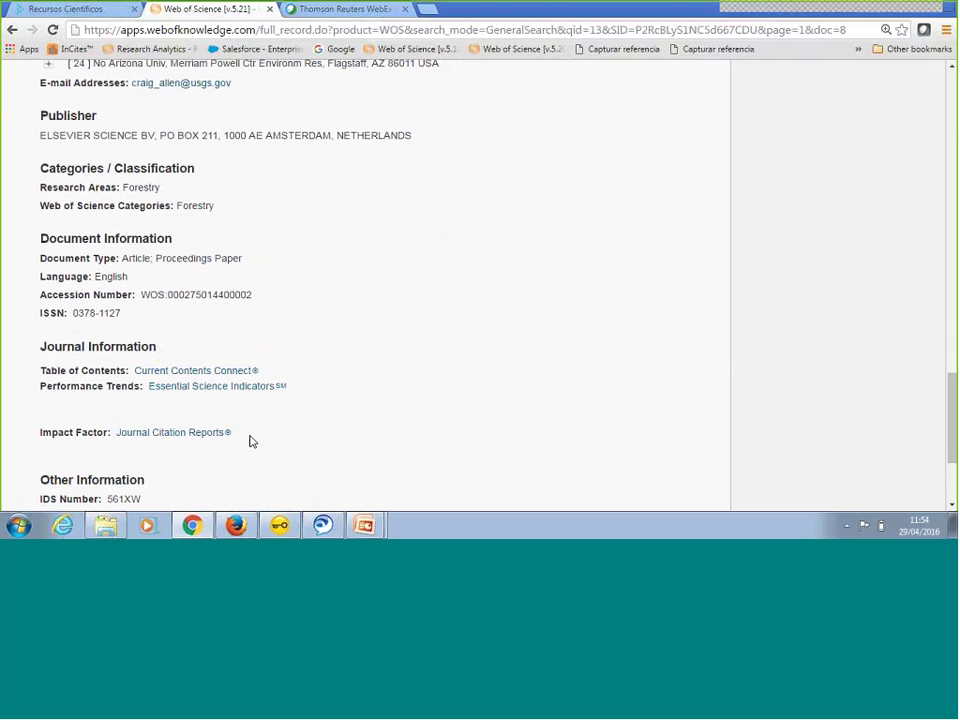
left_click_drag(251, 441, 112, 440)
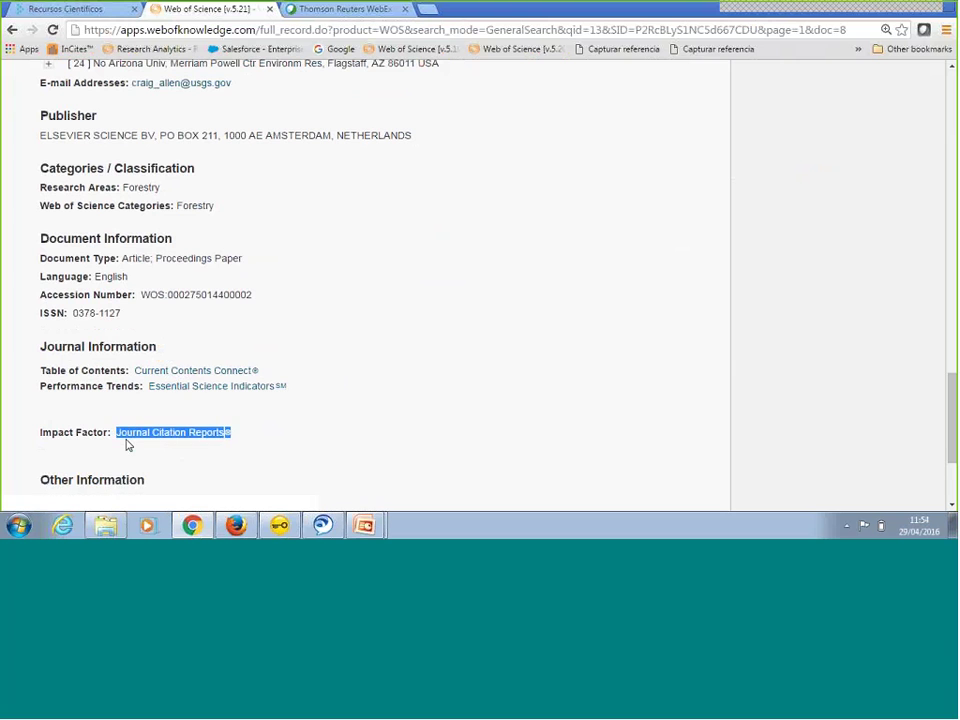
left_click(157, 437)
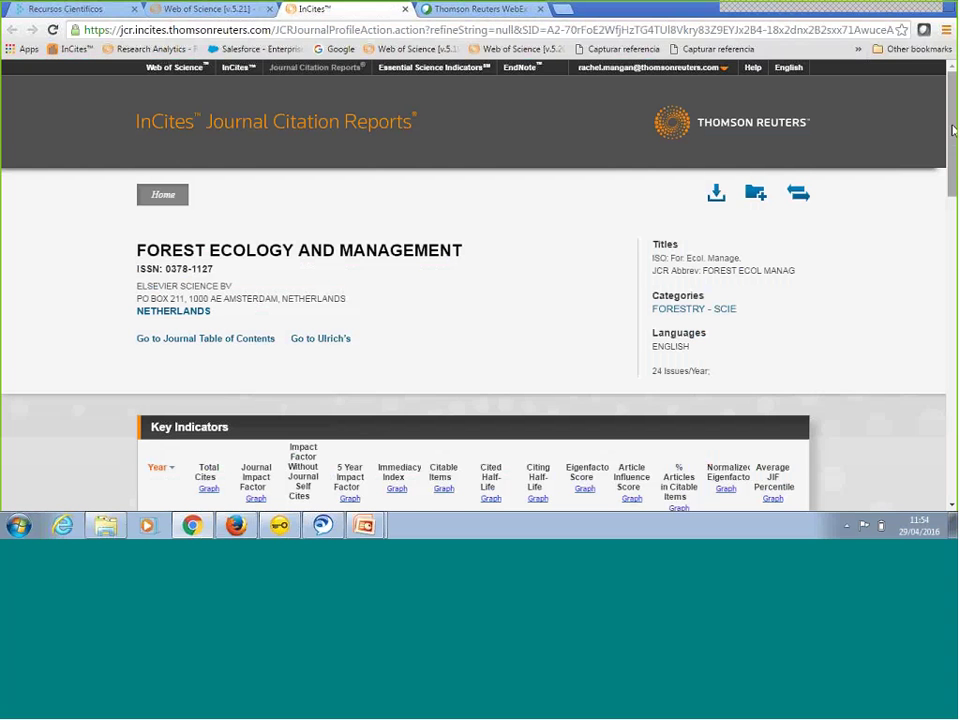
left_click_drag(953, 121, 954, 140)
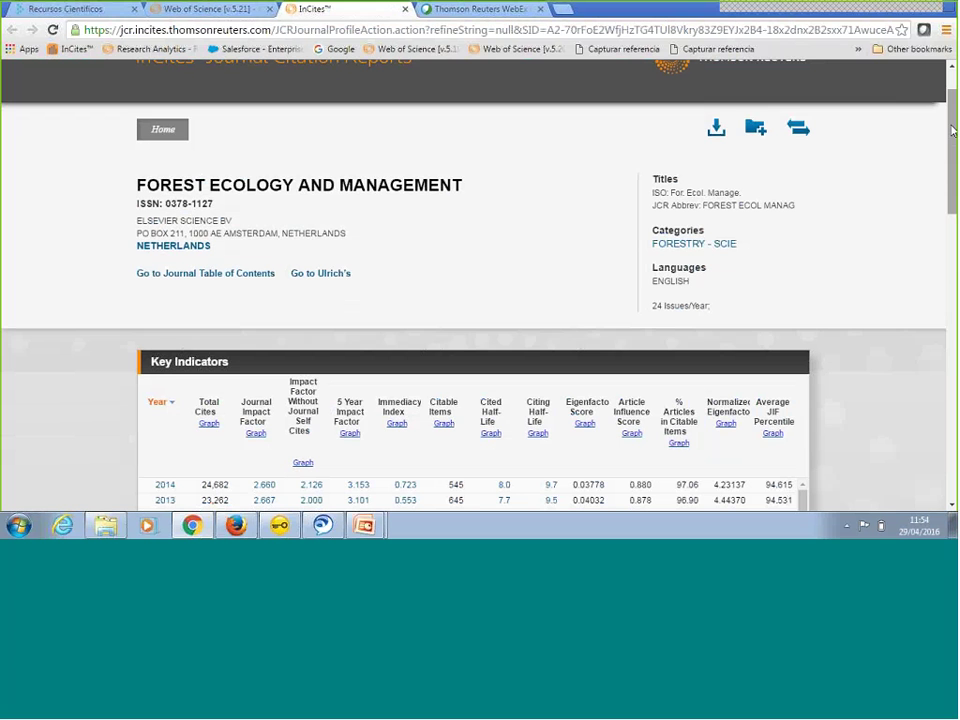
left_click_drag(953, 130, 953, 194)
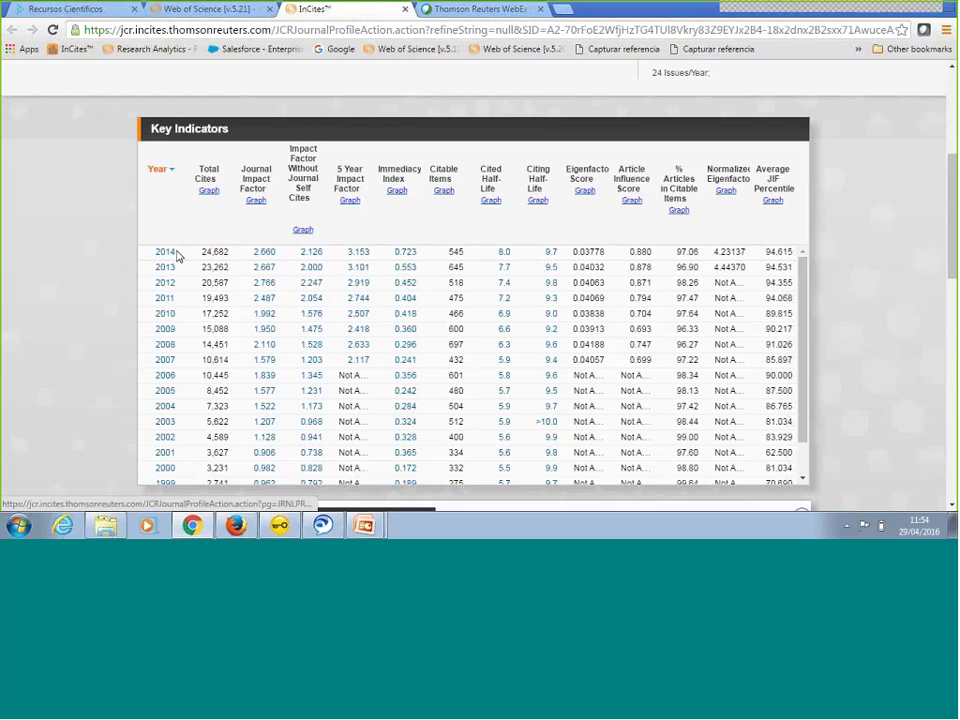
Examine how the 2014 Journal Impact Factor of Forest Ecology and Management is calculated, and close the calculation.
left_click(262, 254)
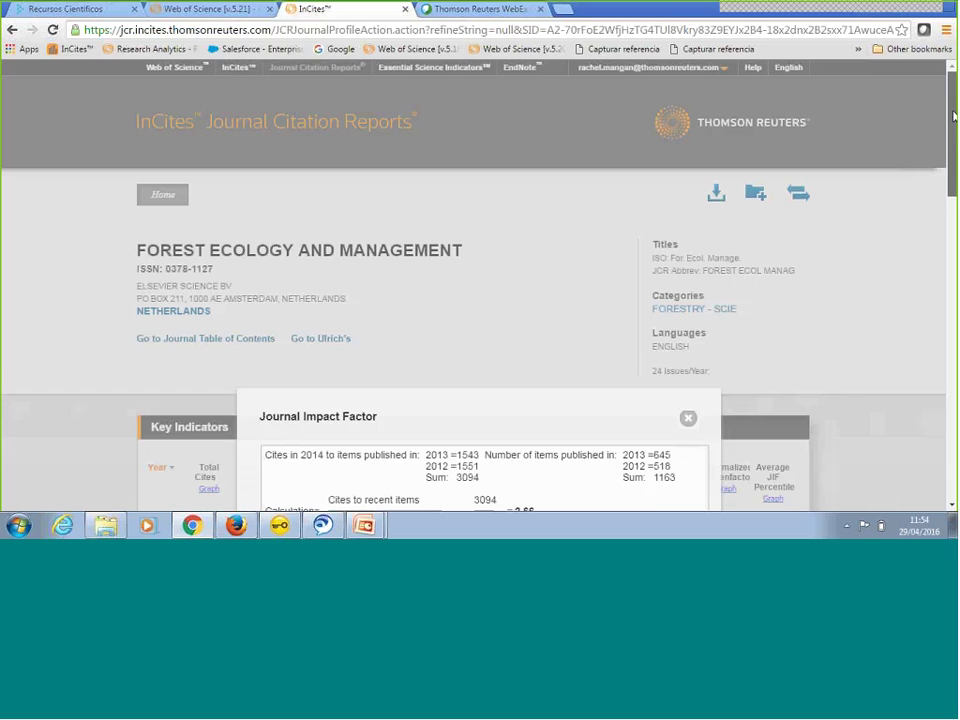
scroll(885, 229, "down", 2)
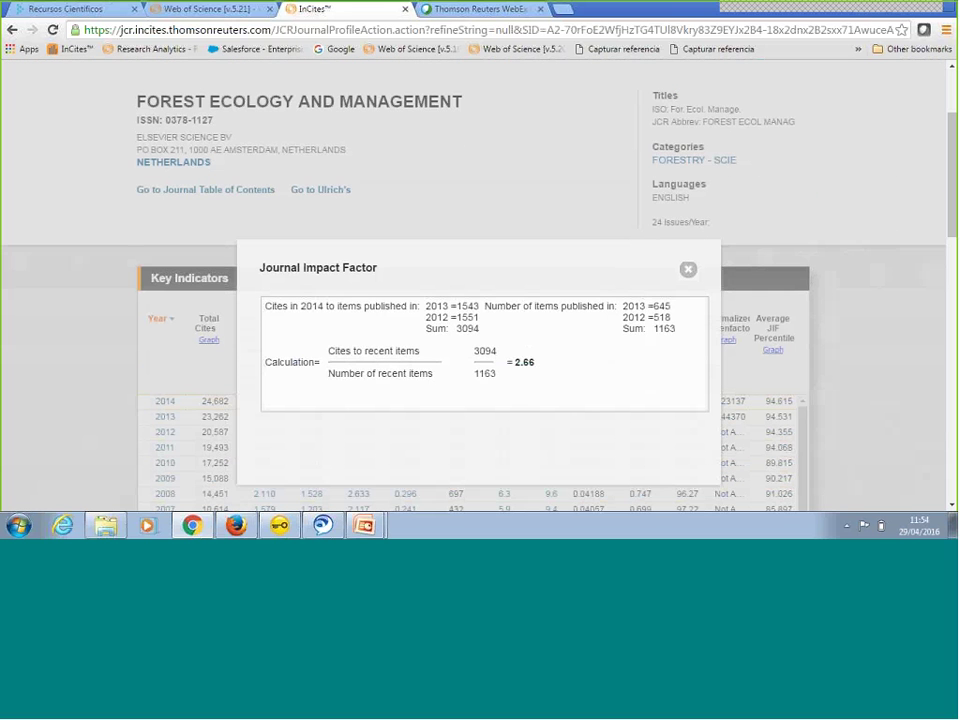
left_click(688, 272)
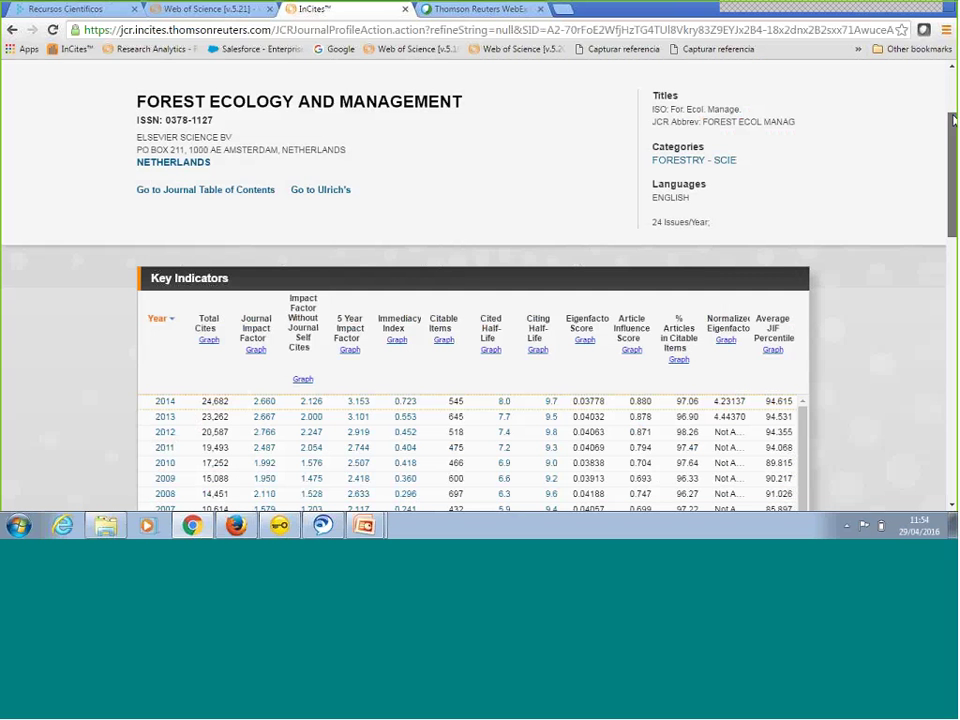
Open the journal's 2013 data and list the combined citable items from its Journal Source Data.
scroll(688, 272, "down", 1)
scroll(480, 285, "down", 4)
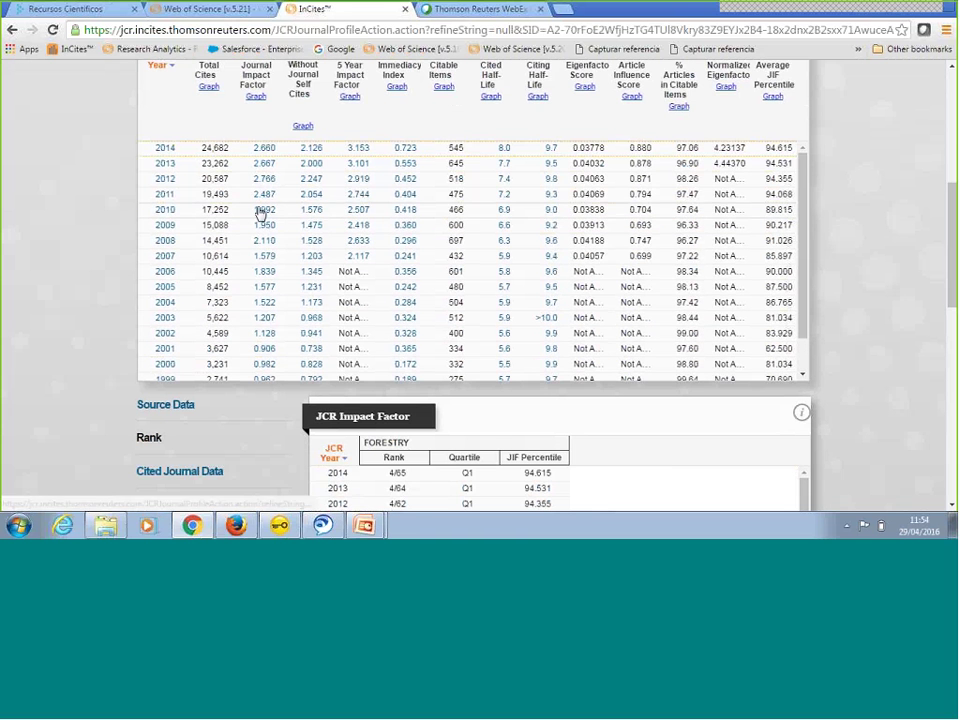
left_click(165, 165)
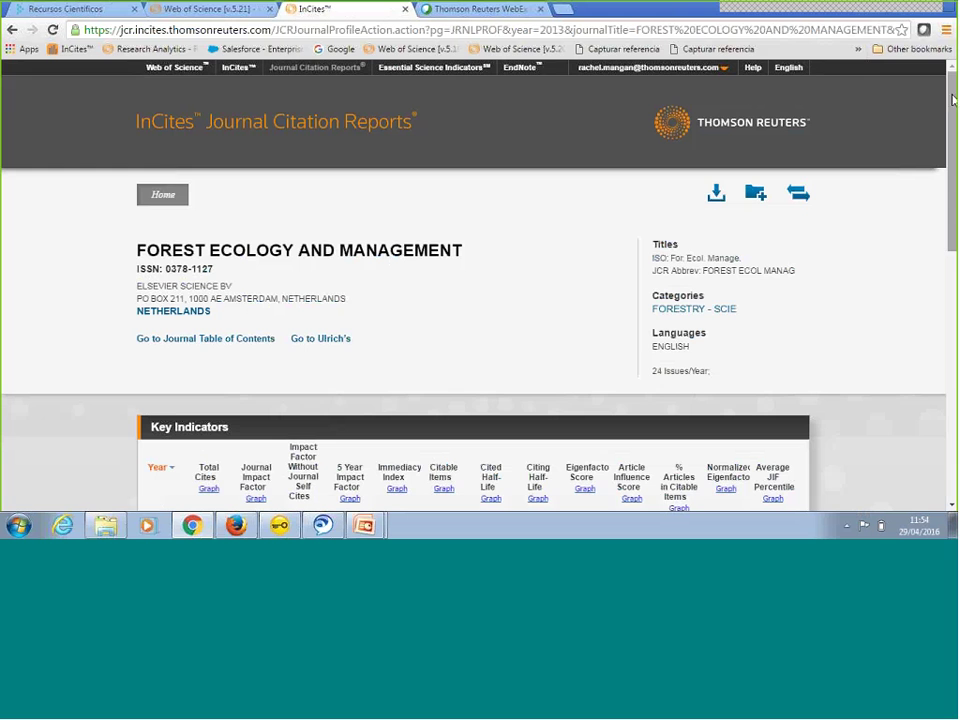
left_click_drag(953, 128, 953, 332)
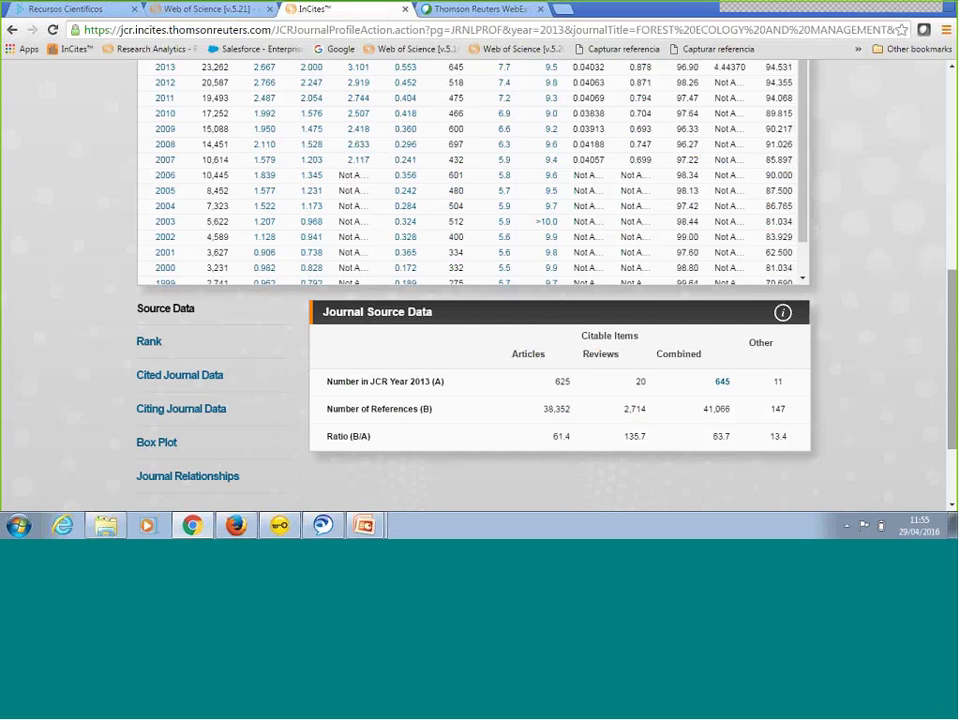
left_click(723, 388)
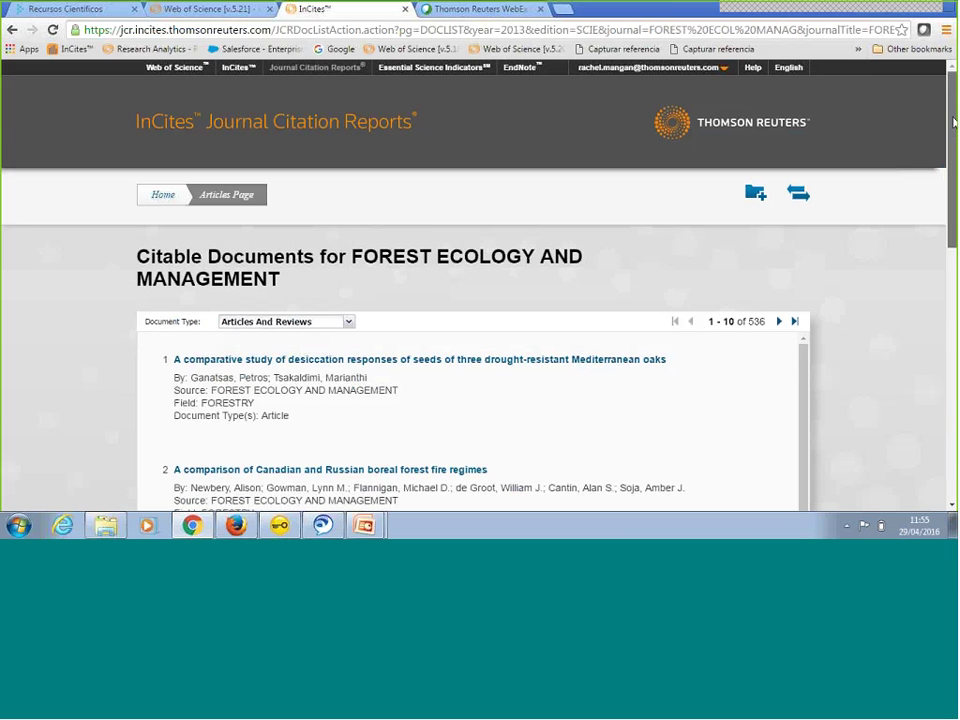
scroll(581, 270, "down", 1)
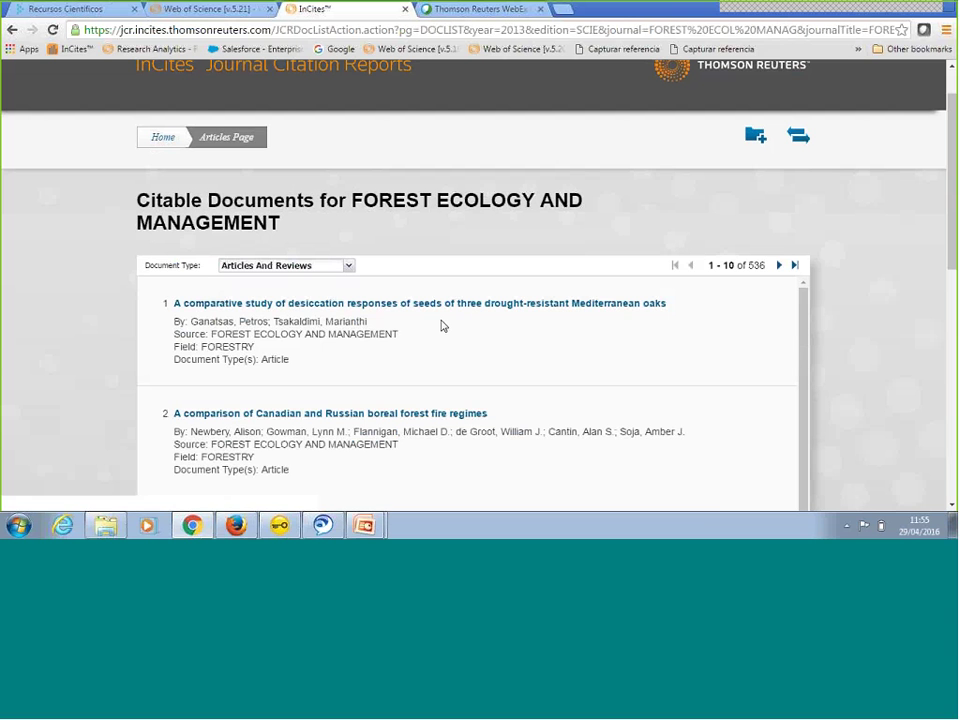
View the Web of Science record of "A comparative study of desiccation responses of seeds of three drought-resistant Mediterranean oaks" and switch to the PowerPoint slides.
left_click(381, 305)
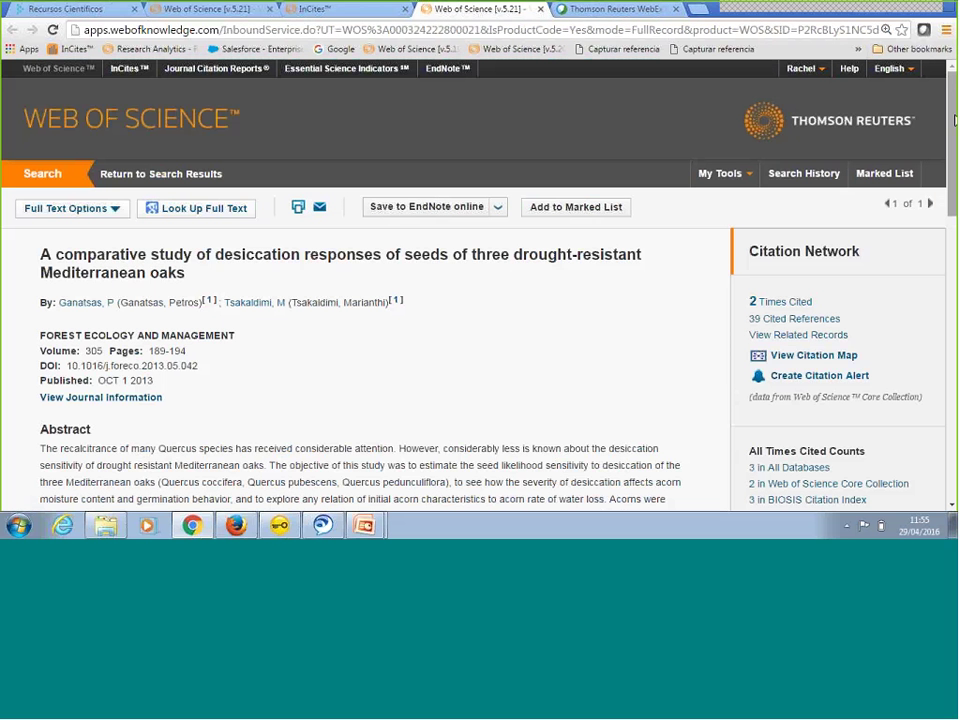
left_click_drag(953, 116, 495, 326)
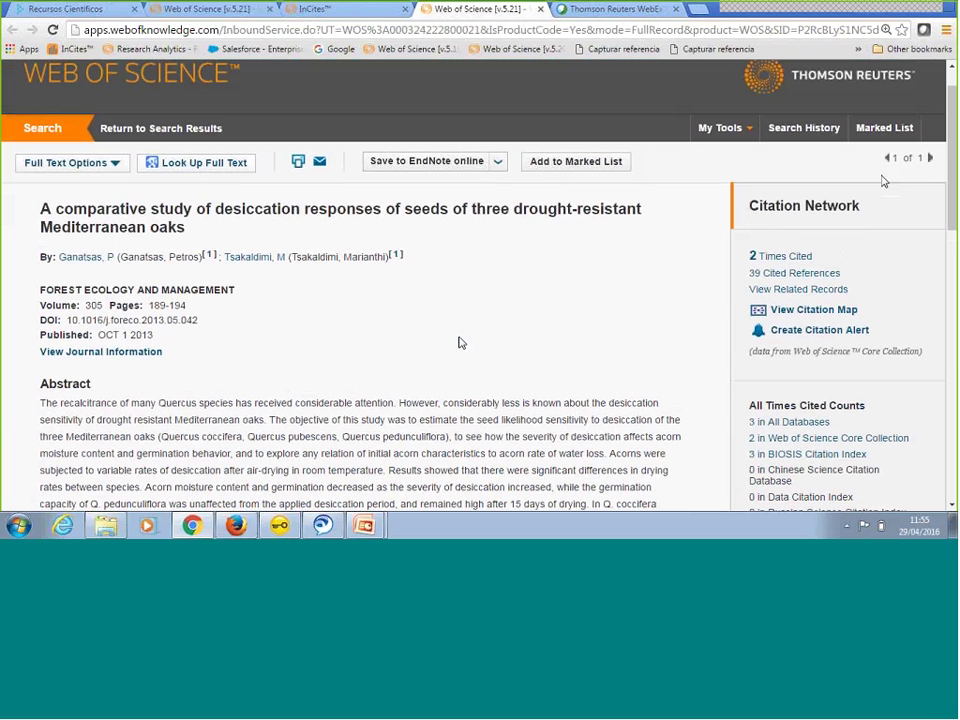
key("alt+Tab")
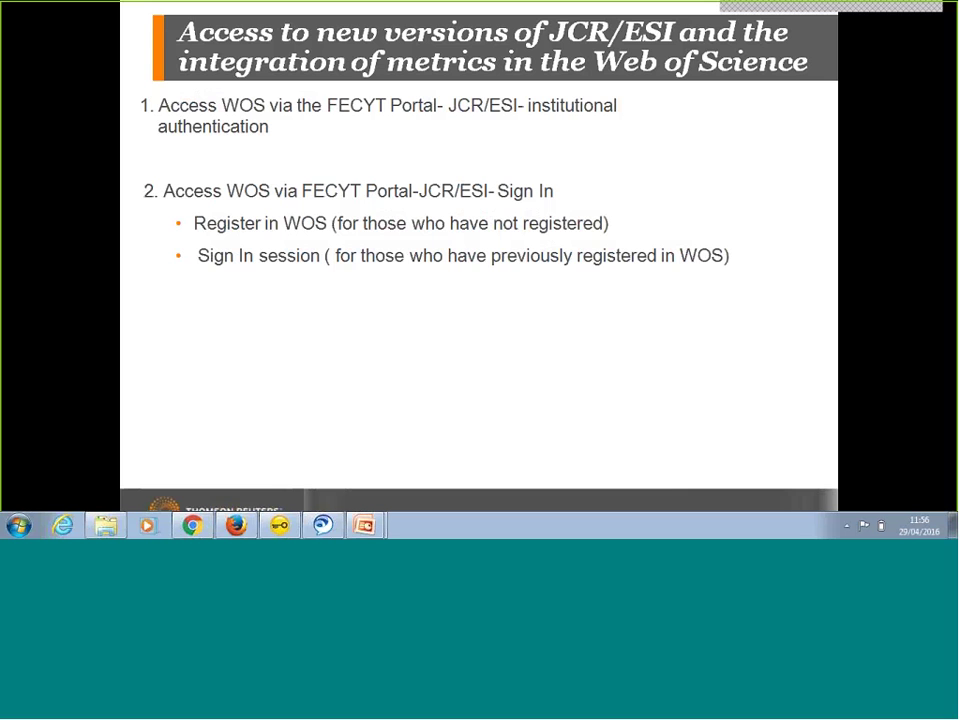